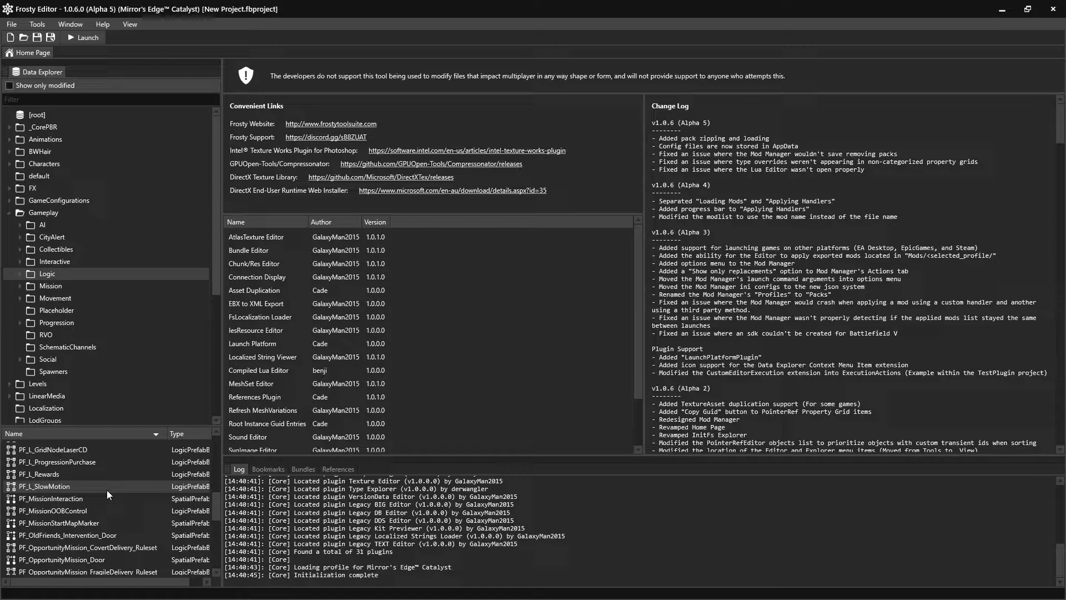
Open PF_L_SlowMotion, list its five objects, and show its References tab
double_click(108, 487)
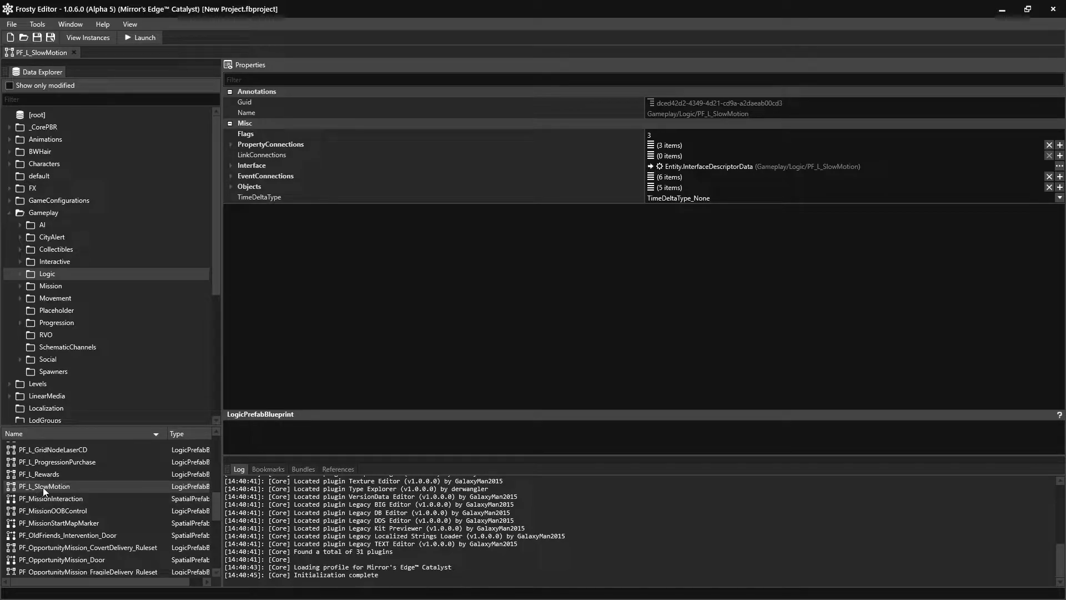
left_click(231, 186)
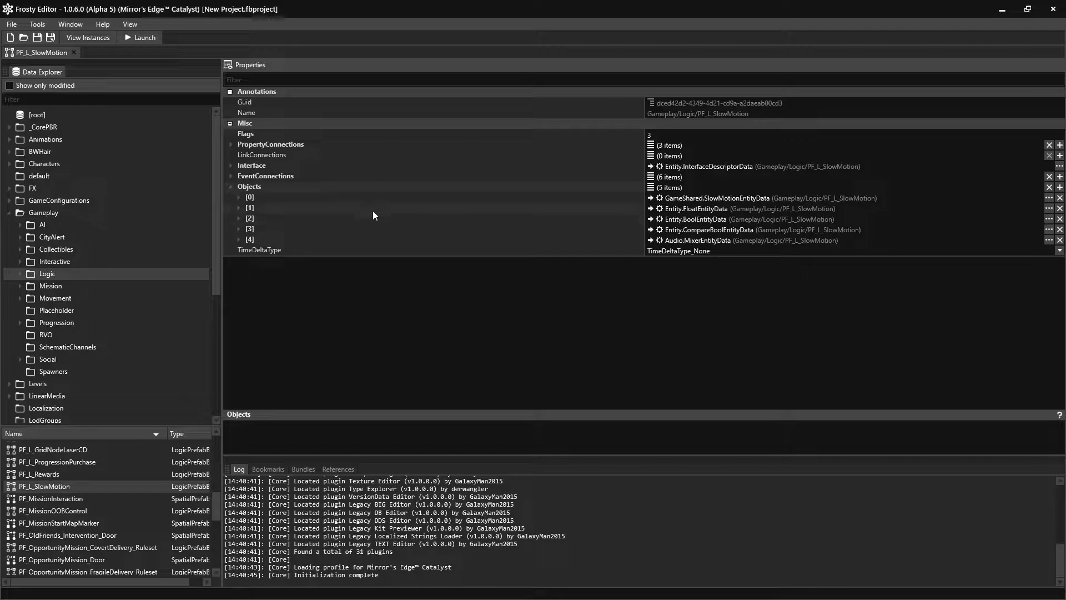
left_click(338, 469)
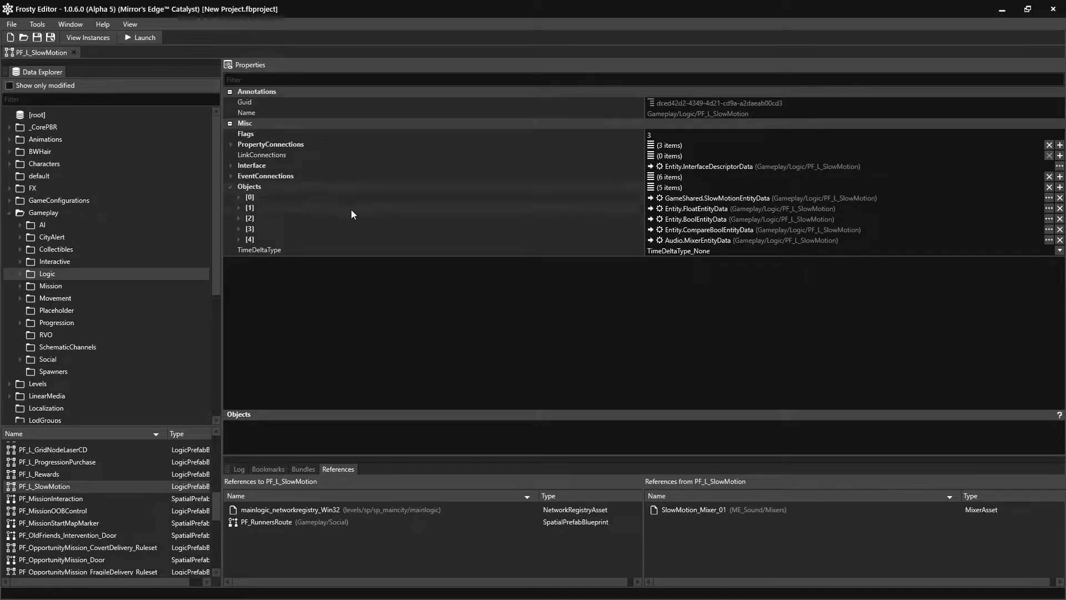
double_click(384, 198)
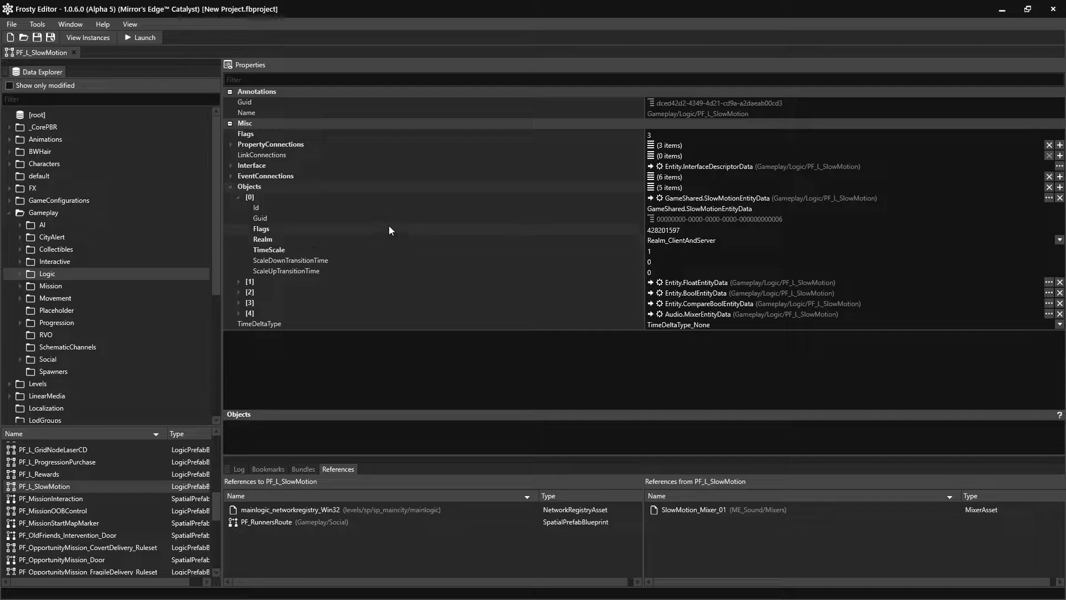
left_click(285, 248)
left_click(675, 263)
Browse 'Math' classes under Entity without adding an object, then expand mixer object [4]
left_click(778, 199)
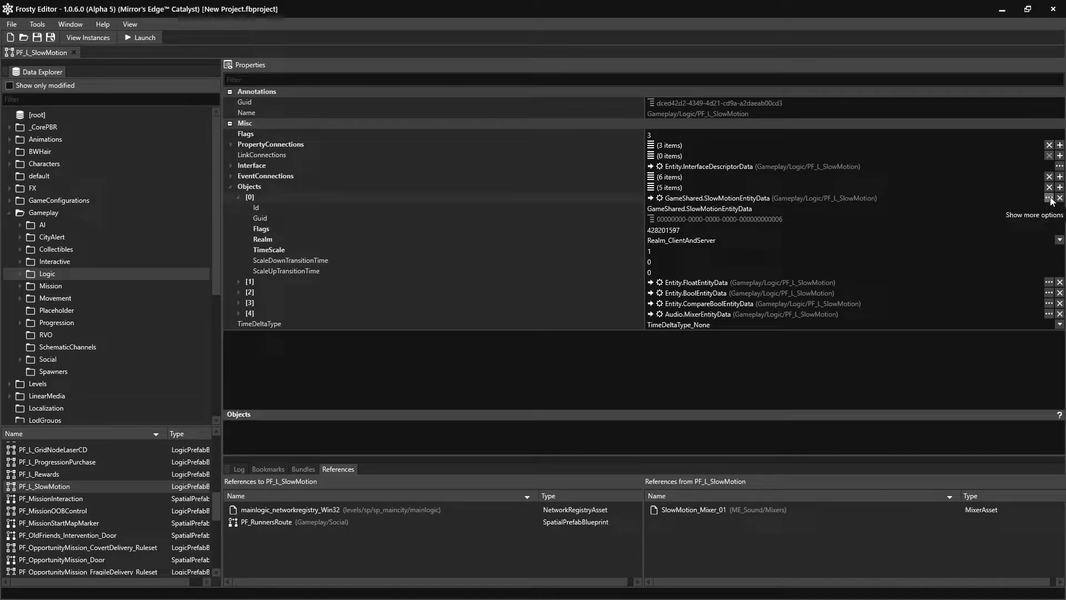
left_click(1049, 198)
left_click(859, 245)
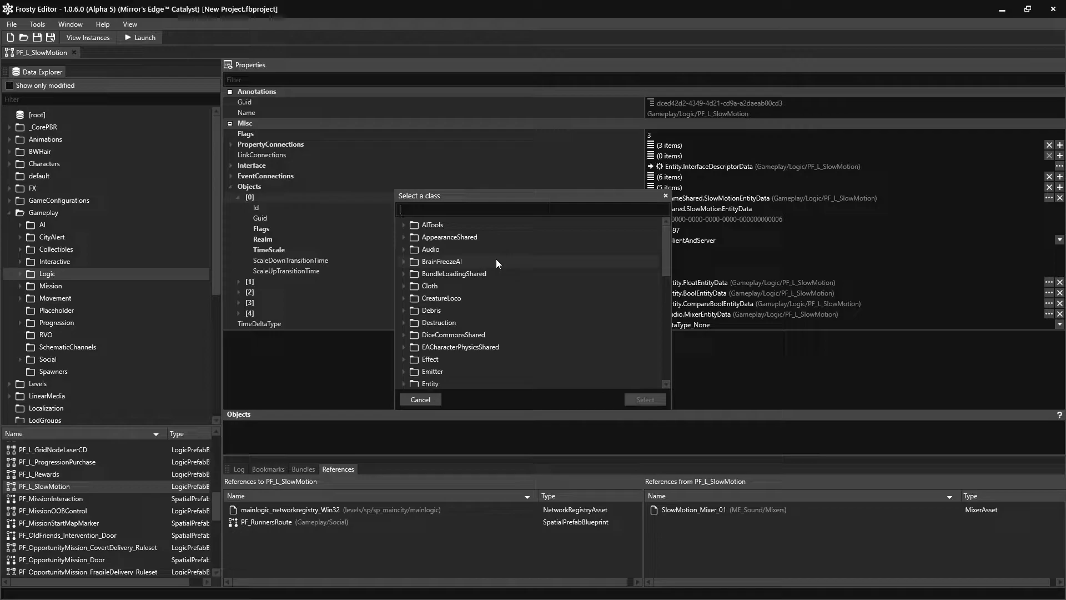
type("Math")
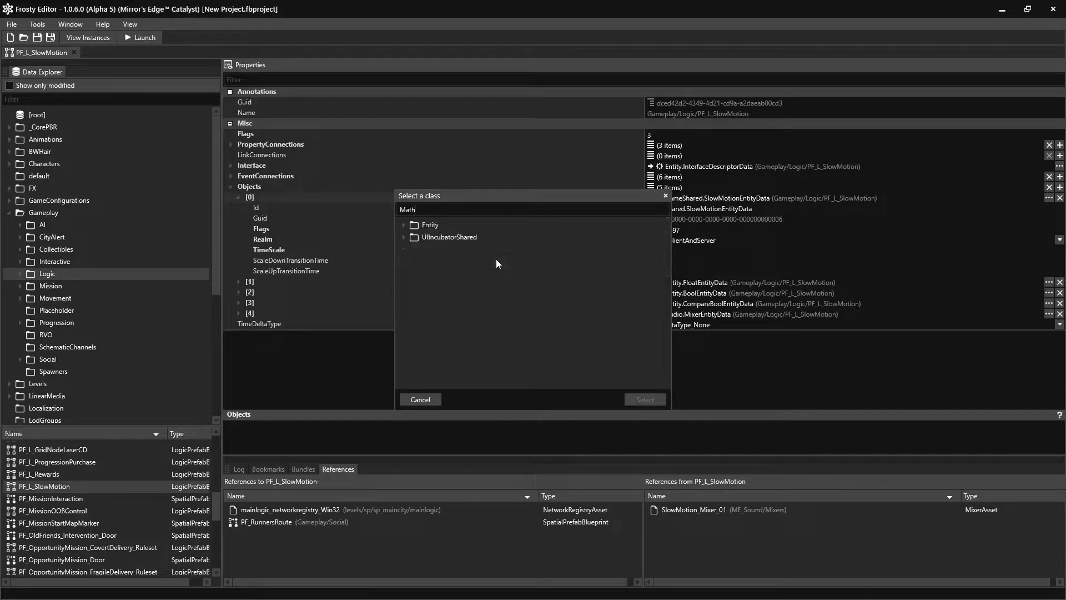
double_click(434, 225)
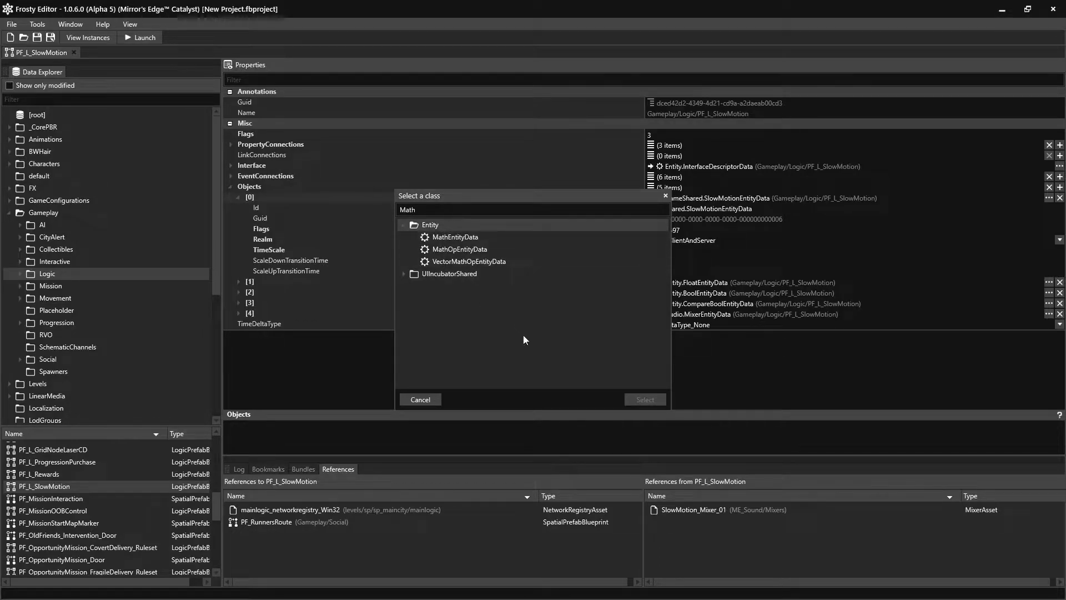
left_click(439, 398)
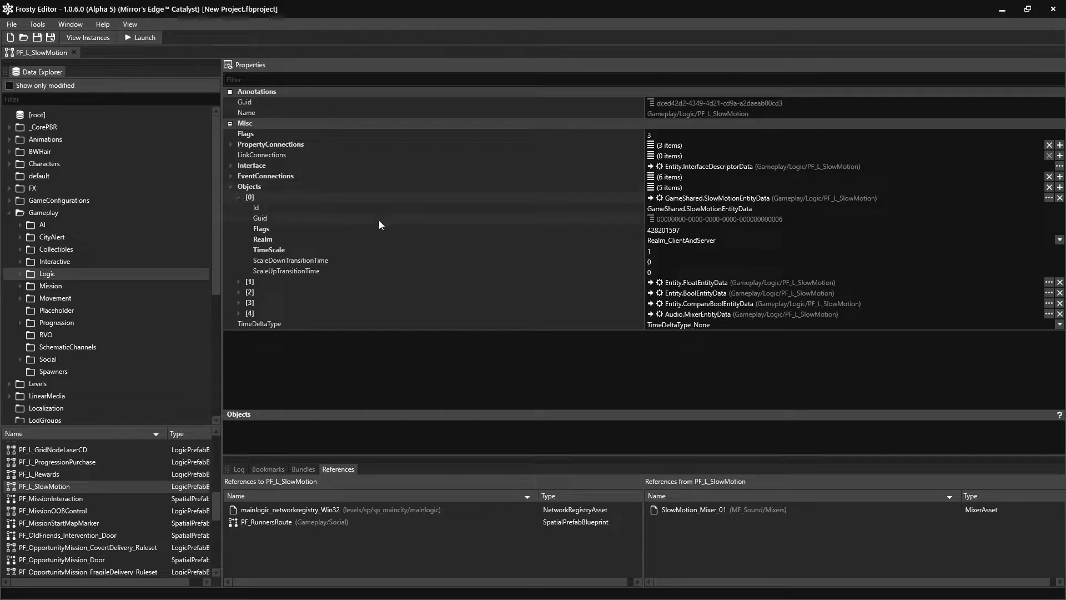
left_click(239, 197)
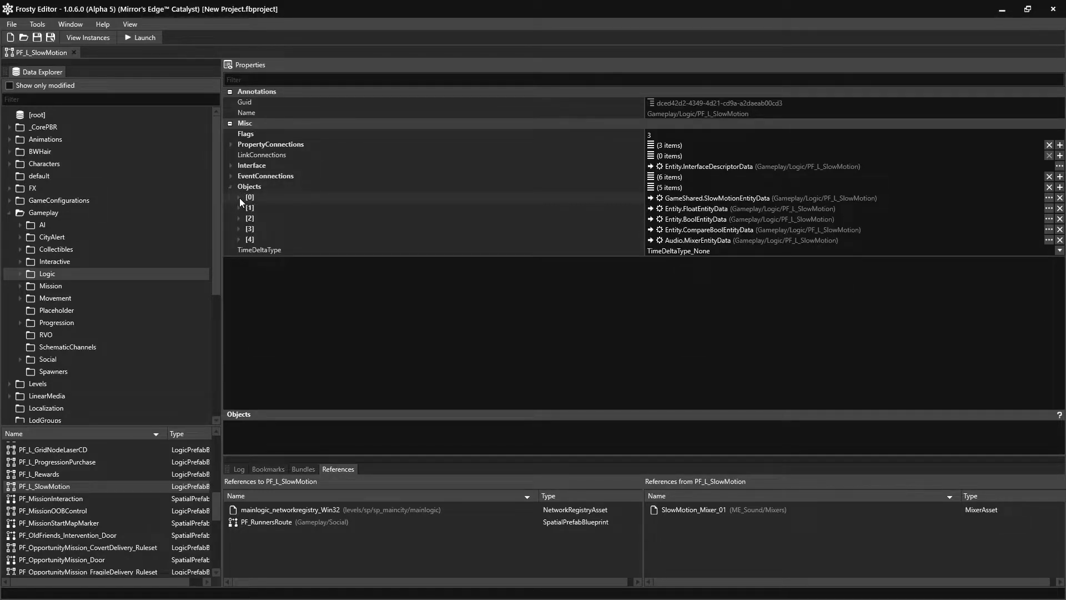
left_click(238, 239)
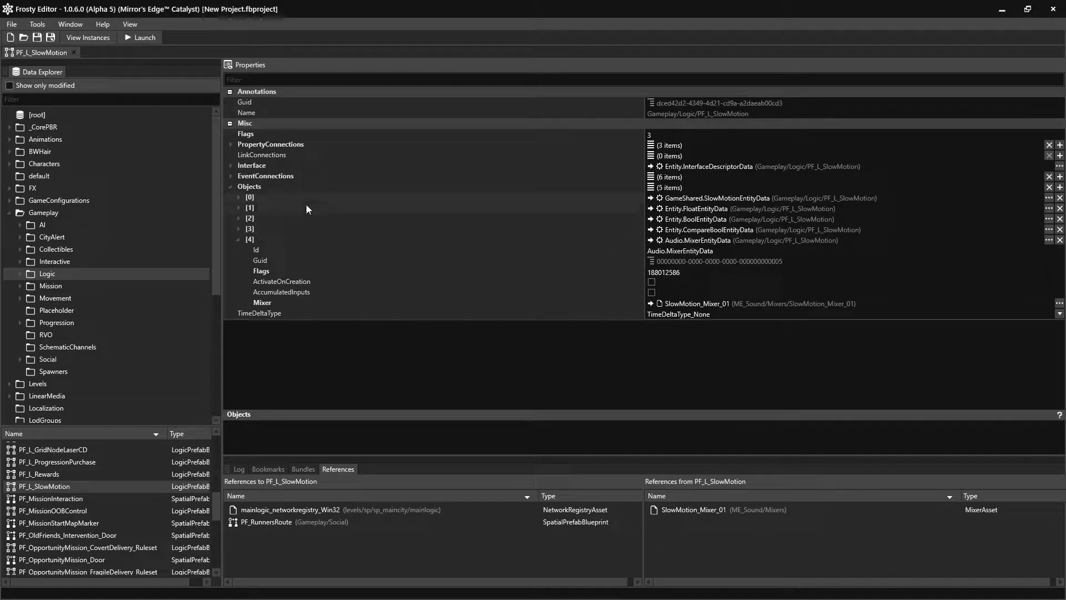
left_click(239, 241)
left_click(230, 144)
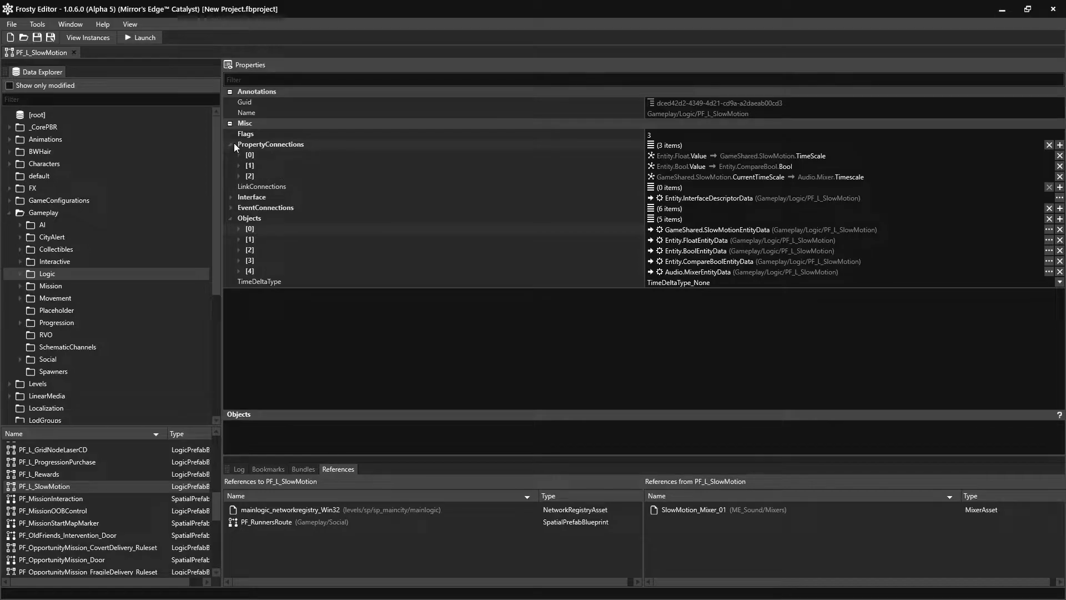
double_click(292, 156)
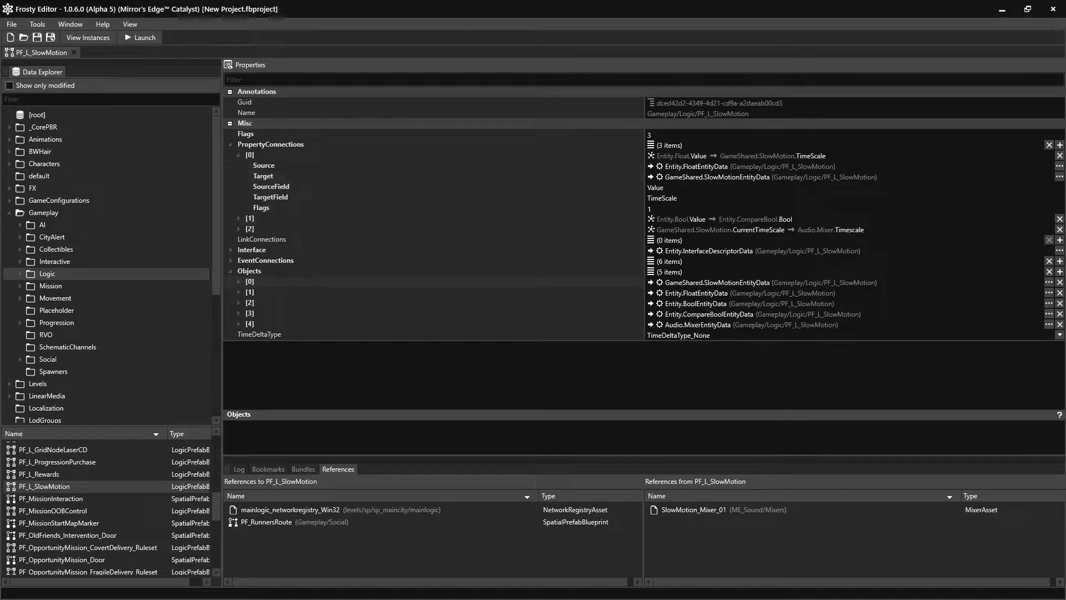
left_click(642, 189)
double_click(237, 146)
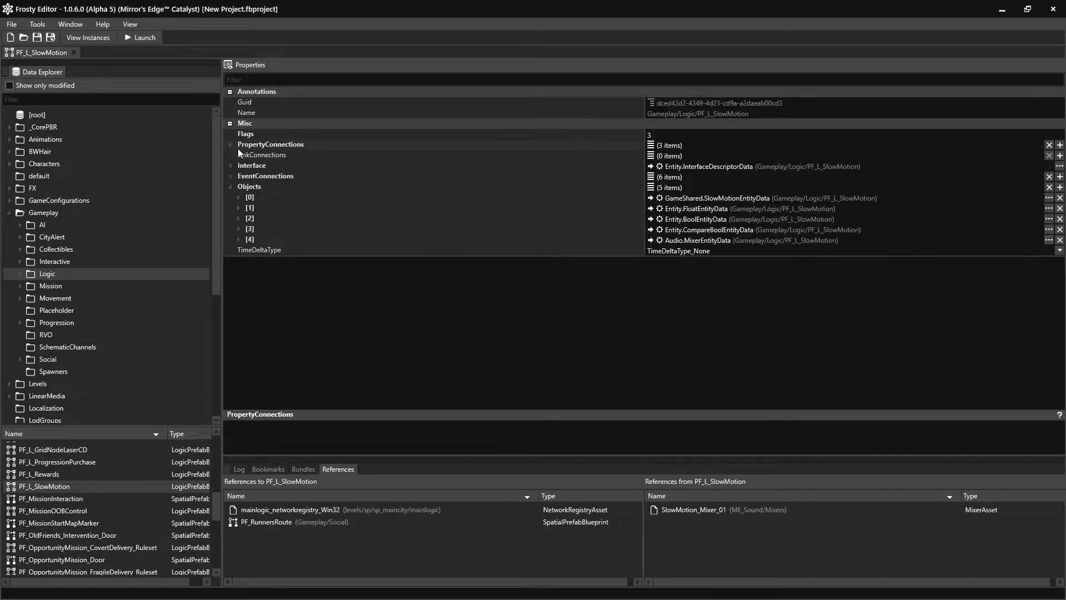
left_click(232, 177)
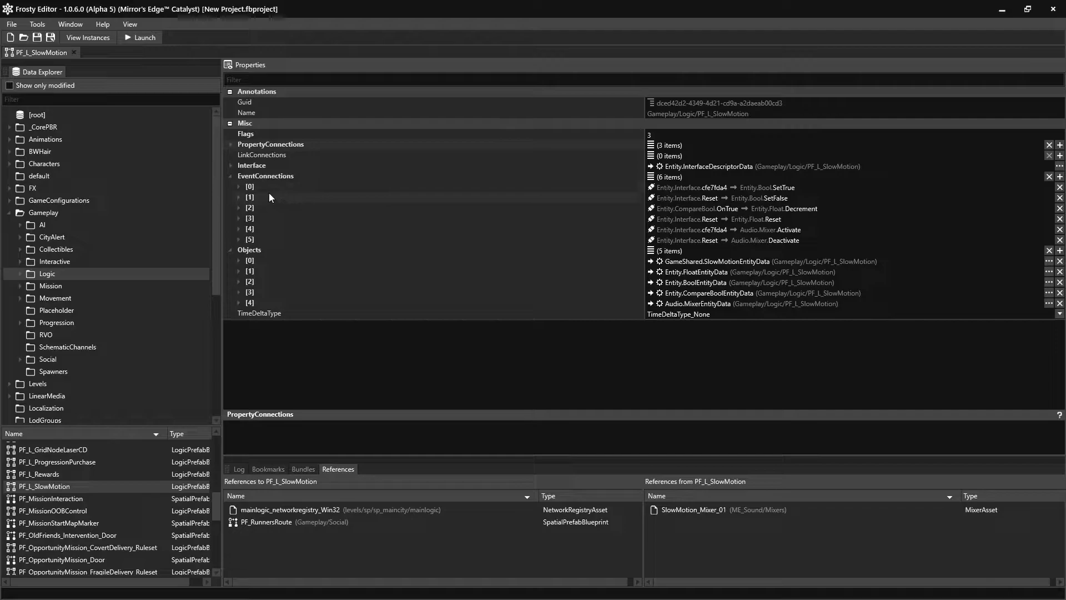
double_click(315, 194)
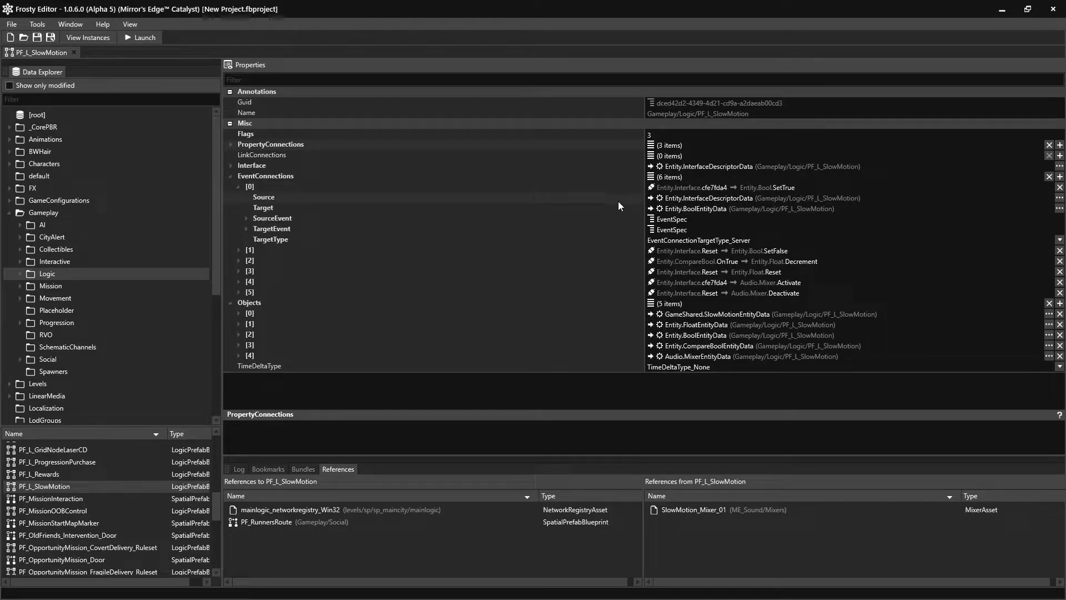
left_click(246, 217)
left_click(246, 238)
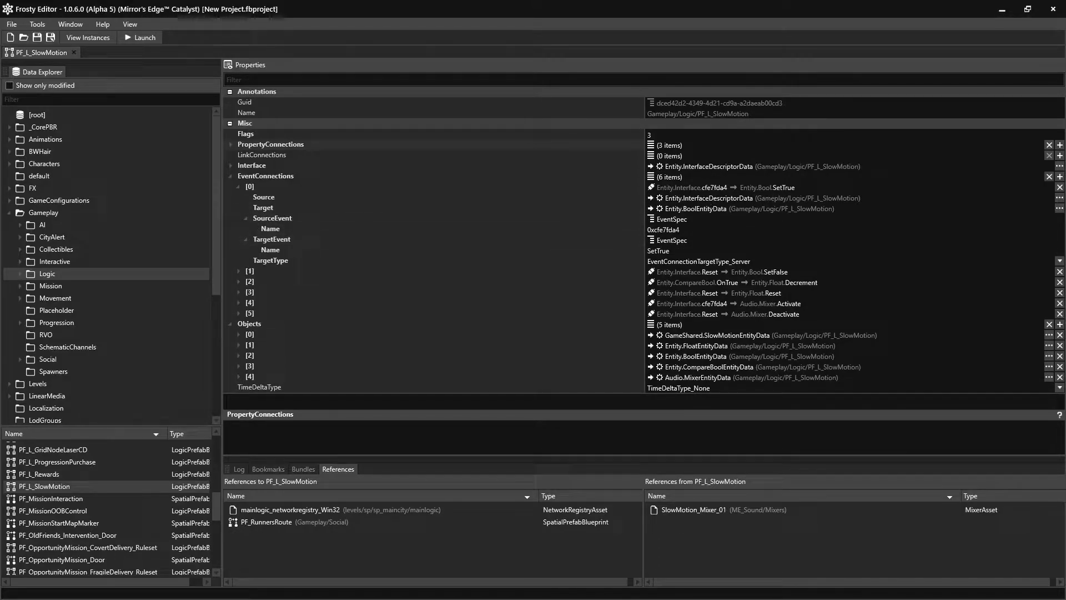
left_click(701, 238)
left_click(239, 282)
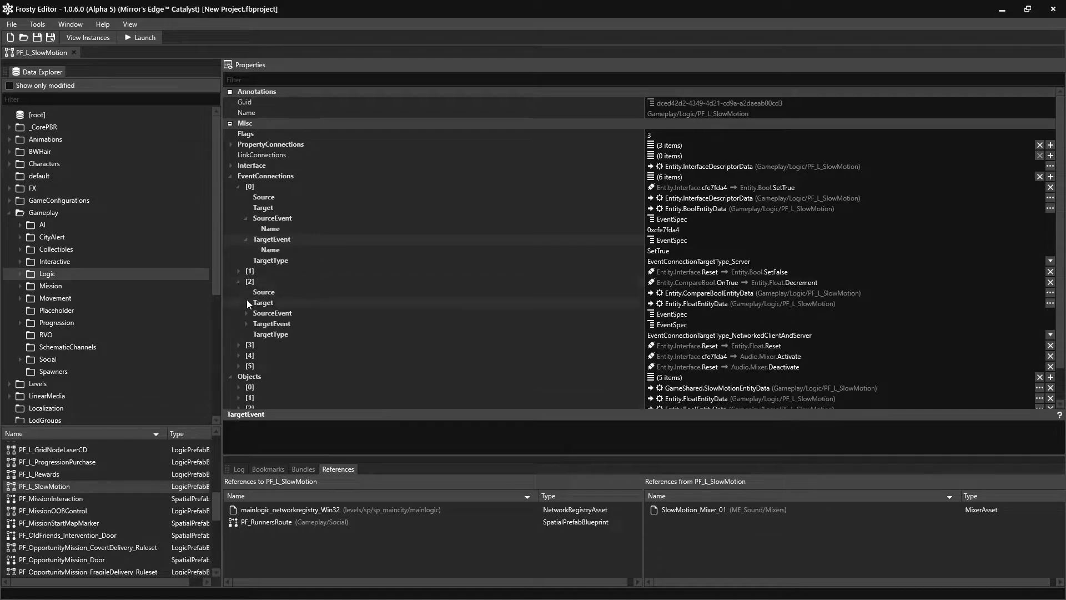
left_click(246, 313)
left_click(246, 334)
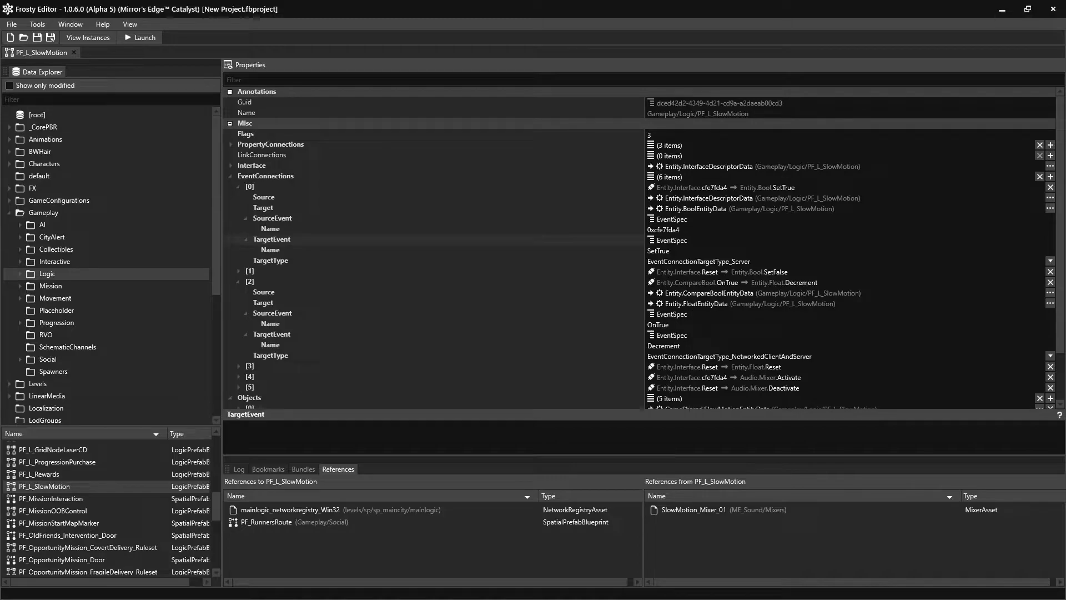
left_click(561, 344)
scroll(607, 315, "down", 1)
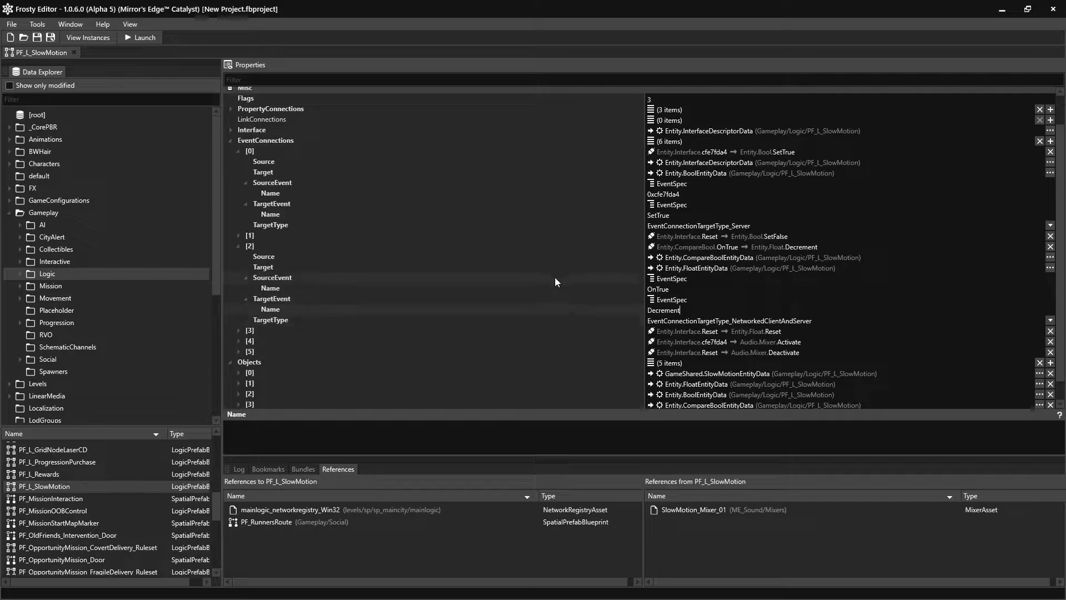
Expand the Interface's input events to reveal the first one, 0xcfe7fda4, then re-expand EventConnections
left_click(232, 174)
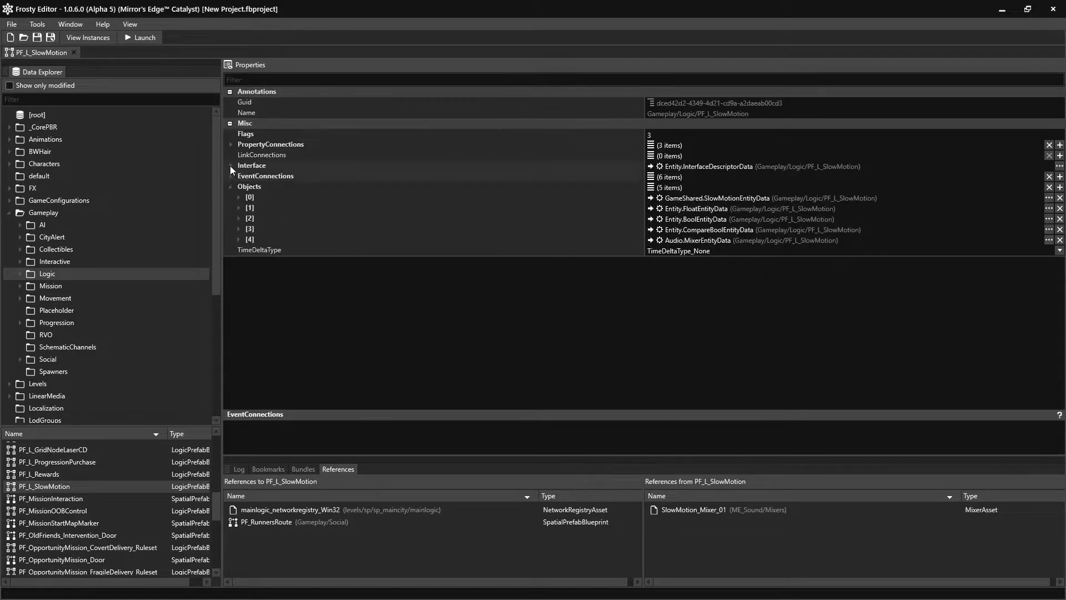
left_click(231, 166)
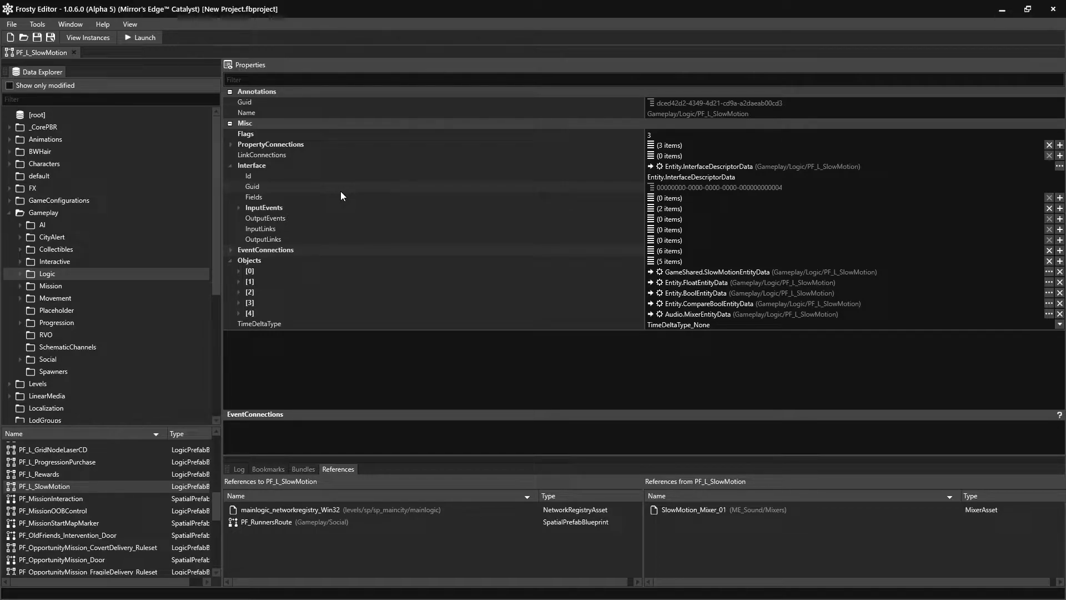
left_click(238, 207)
left_click(246, 219)
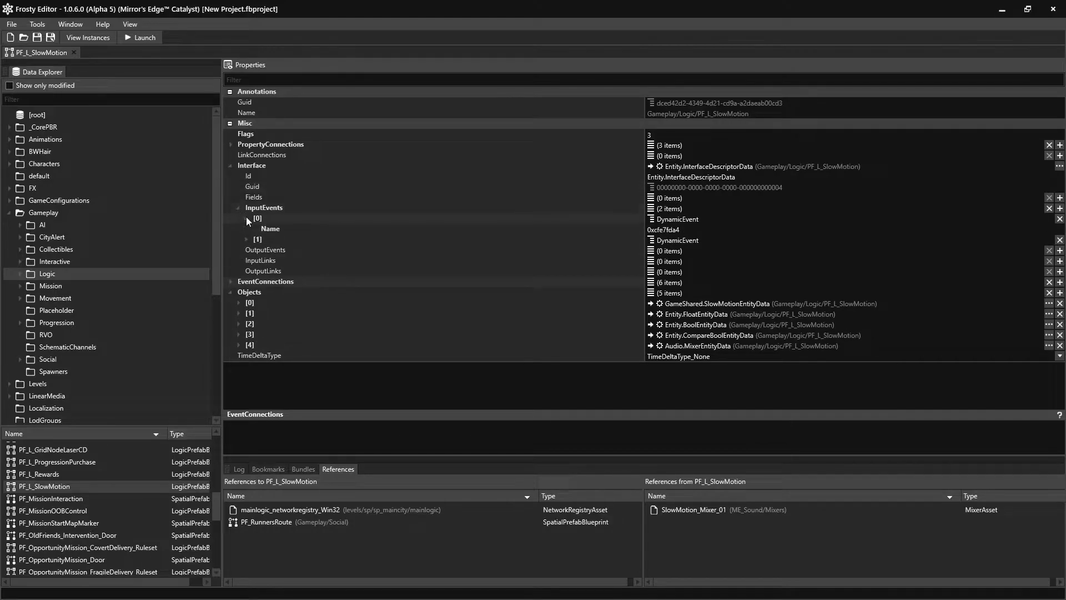
left_click(231, 281)
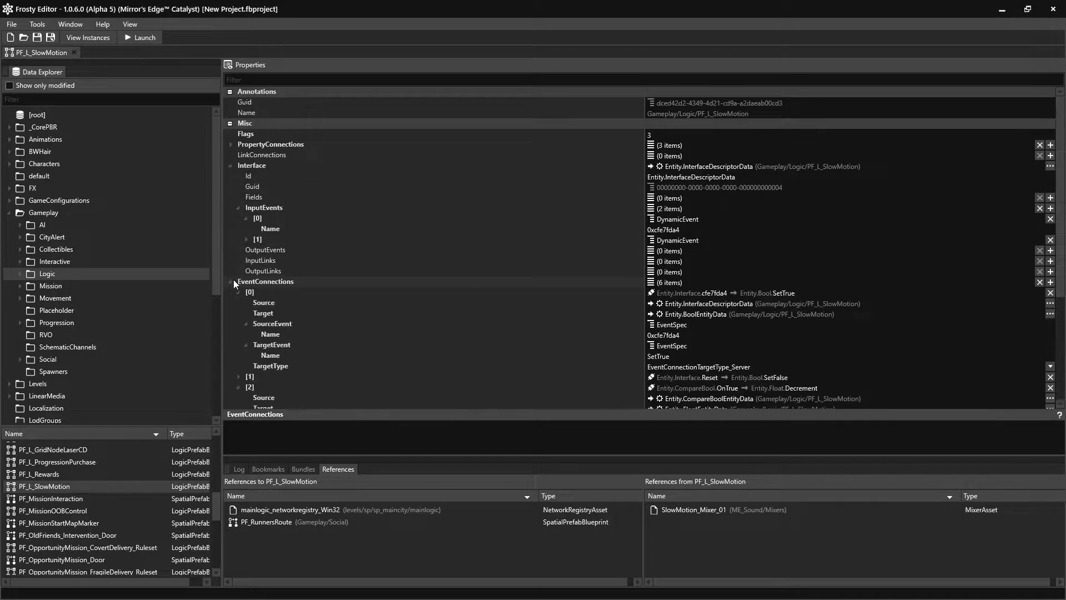
left_click(238, 293)
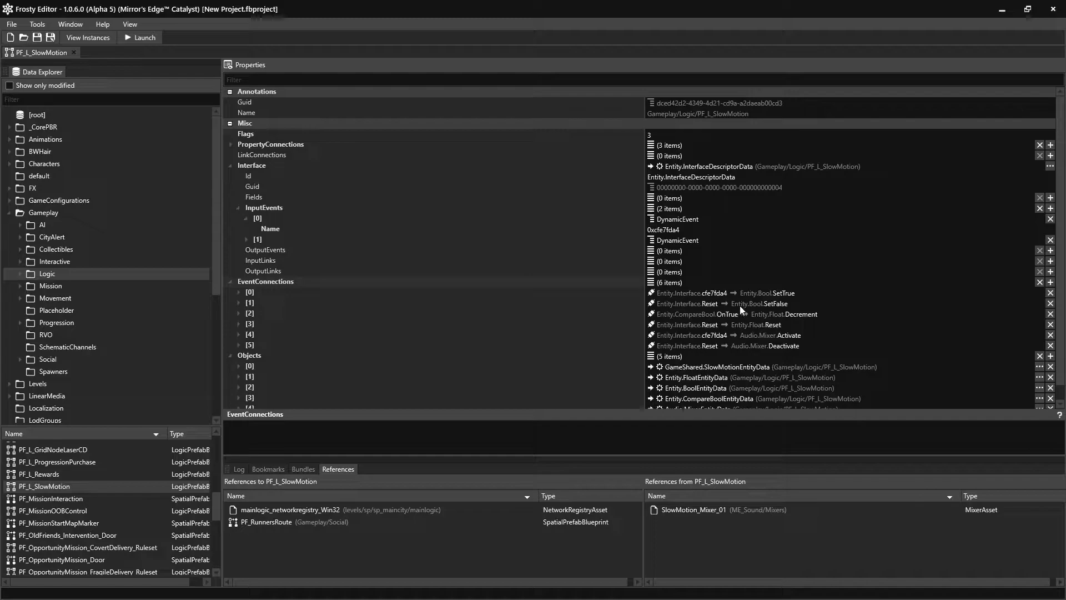
Add a trial third input event and an output event to the Interface
left_click(1051, 208)
left_click(248, 250)
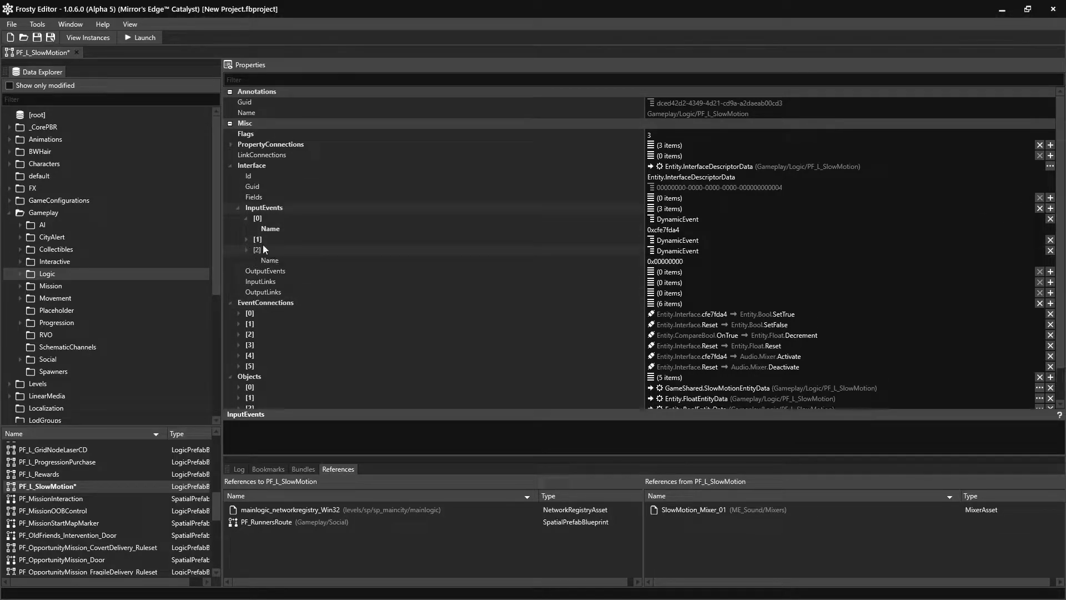
left_click(1050, 271)
double_click(300, 270)
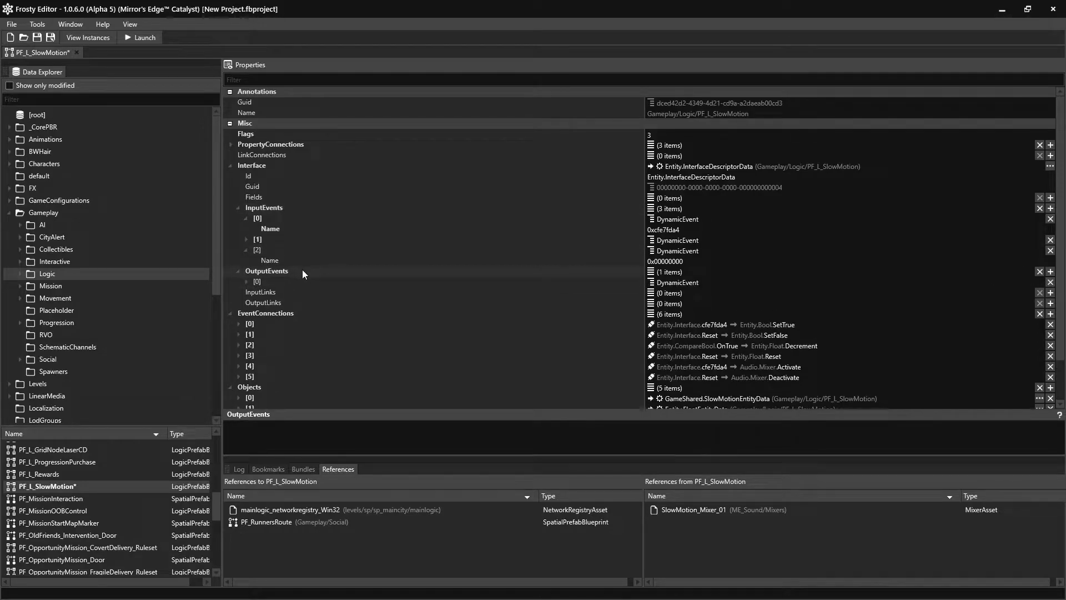
double_click(258, 282)
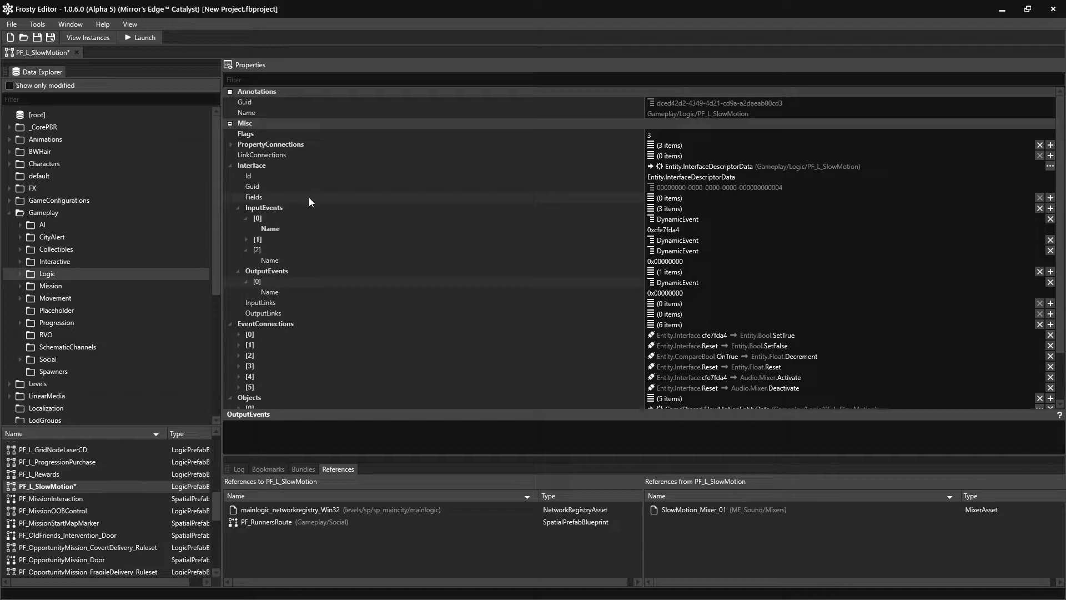
Add an Interface field with access type Source, Value 'Float32 1.0' and name 'Test'
left_click(1051, 199)
left_click(1051, 199)
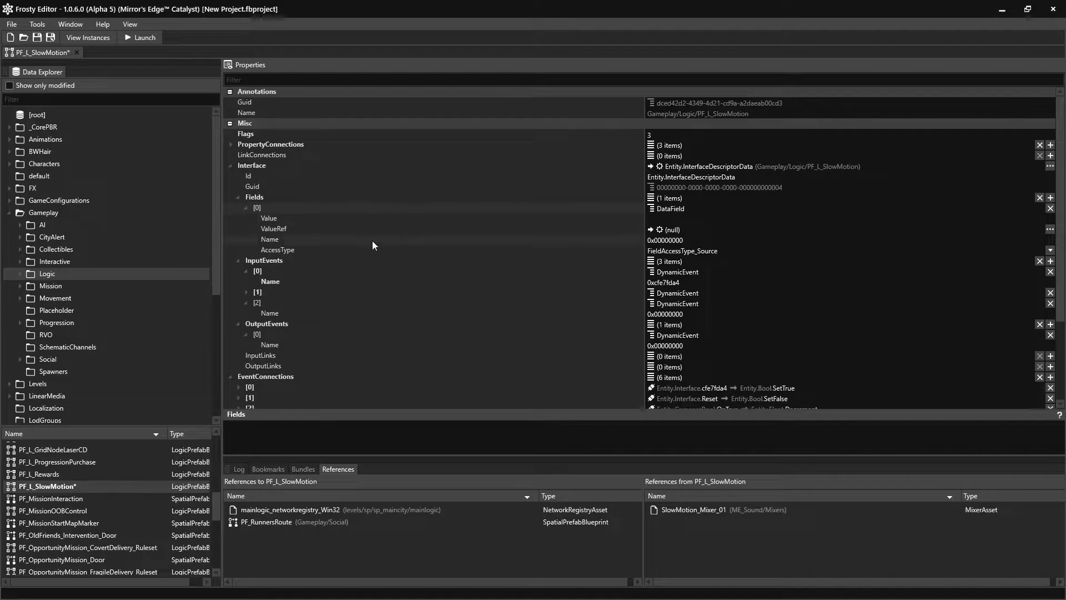
left_click(682, 240)
left_click(710, 250)
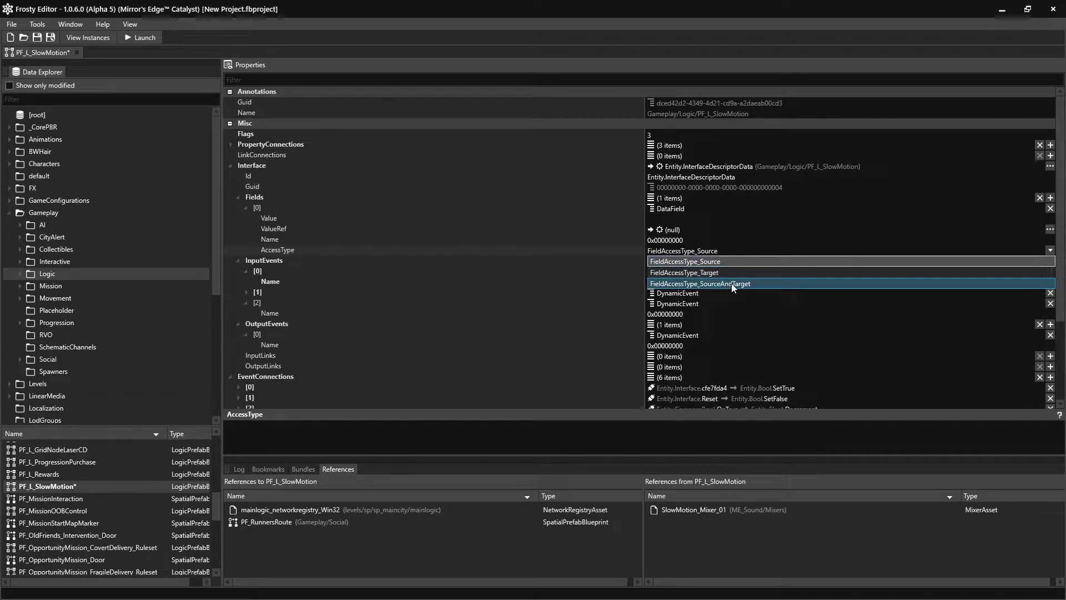
left_click(587, 221)
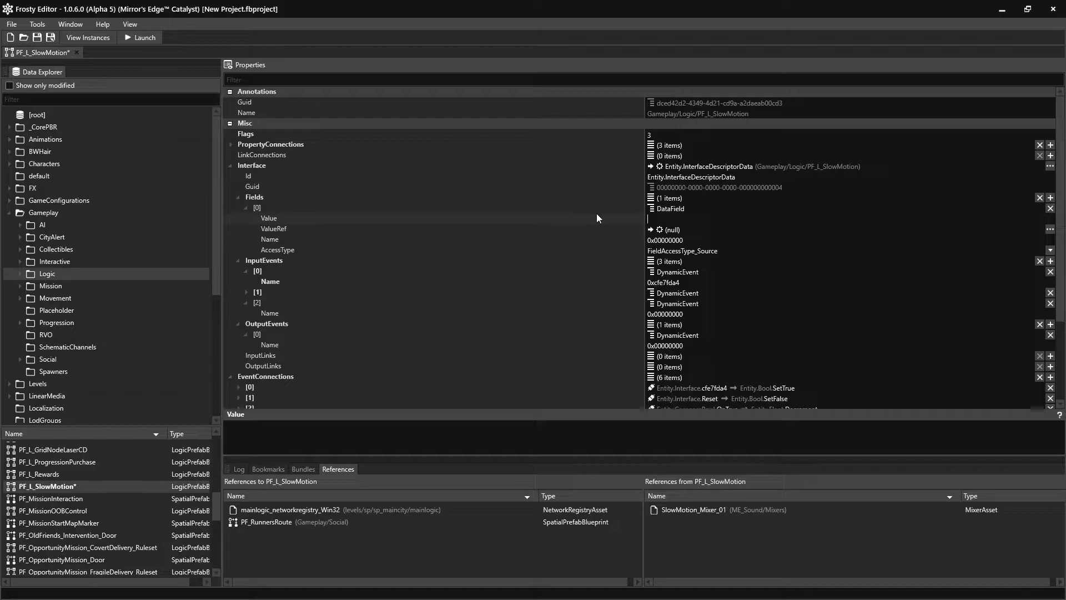
type("Float32 1.0")
key("Tab")
type("Test")
key("Return")
Add a trial link connection, inspect its source and target, undo it, then switch to the browser
left_click(231, 165)
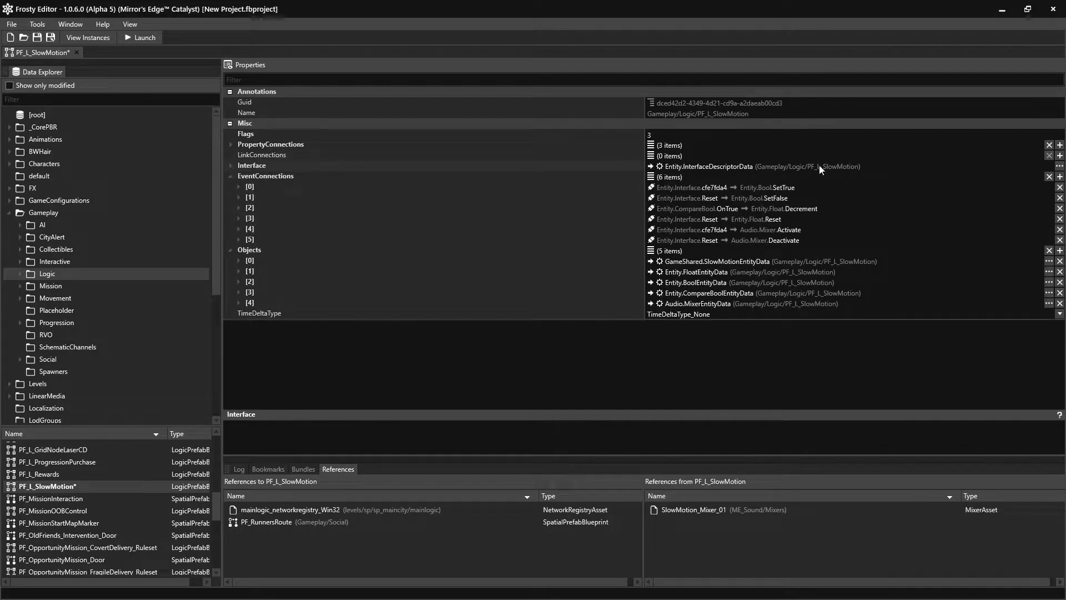
left_click(1060, 156)
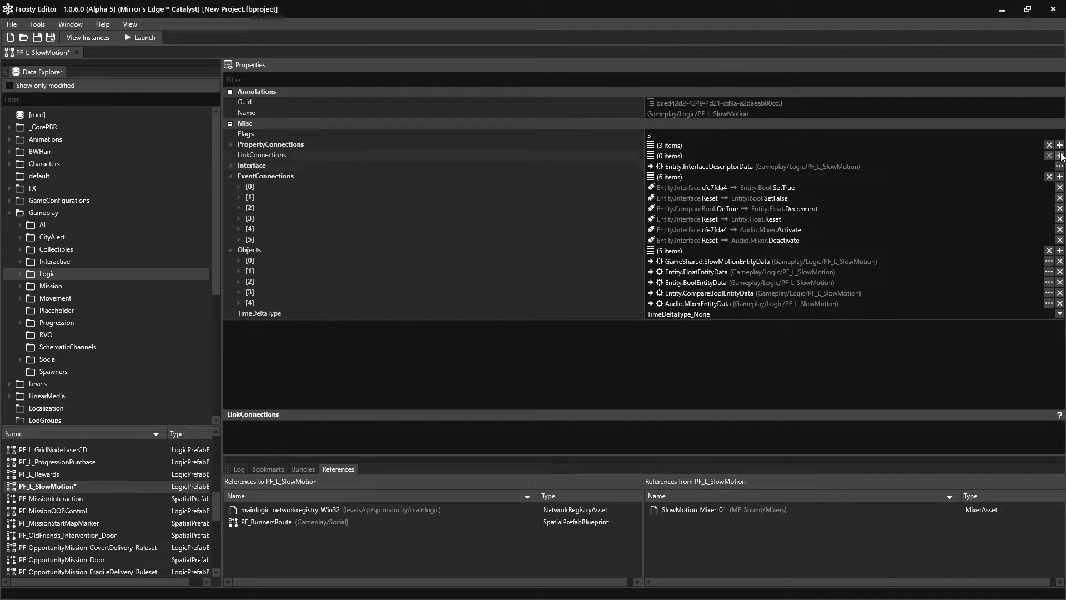
double_click(289, 155)
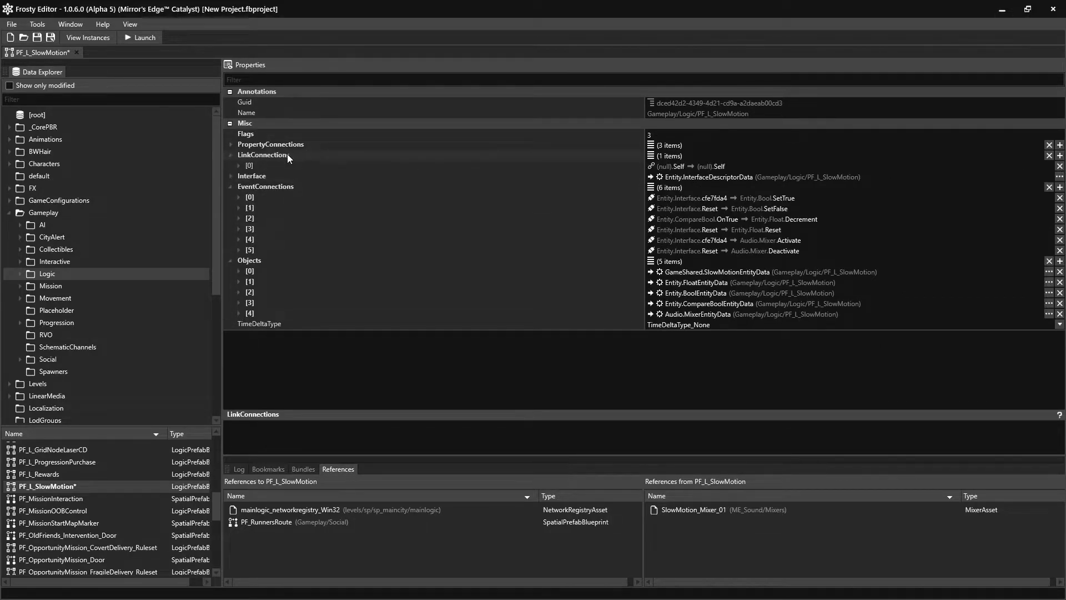
double_click(258, 165)
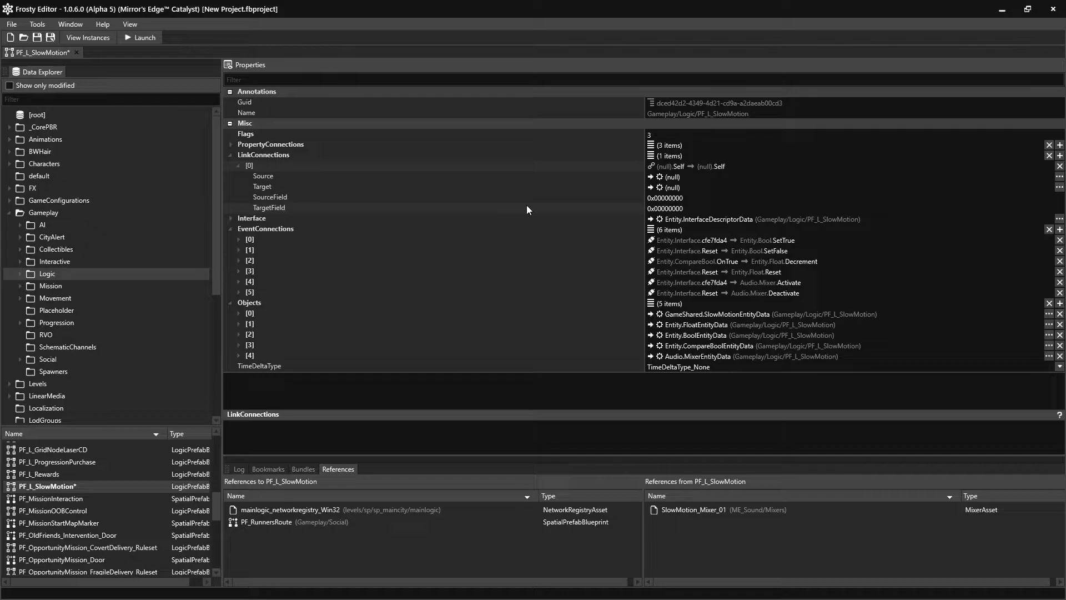
key("ctrl+z")
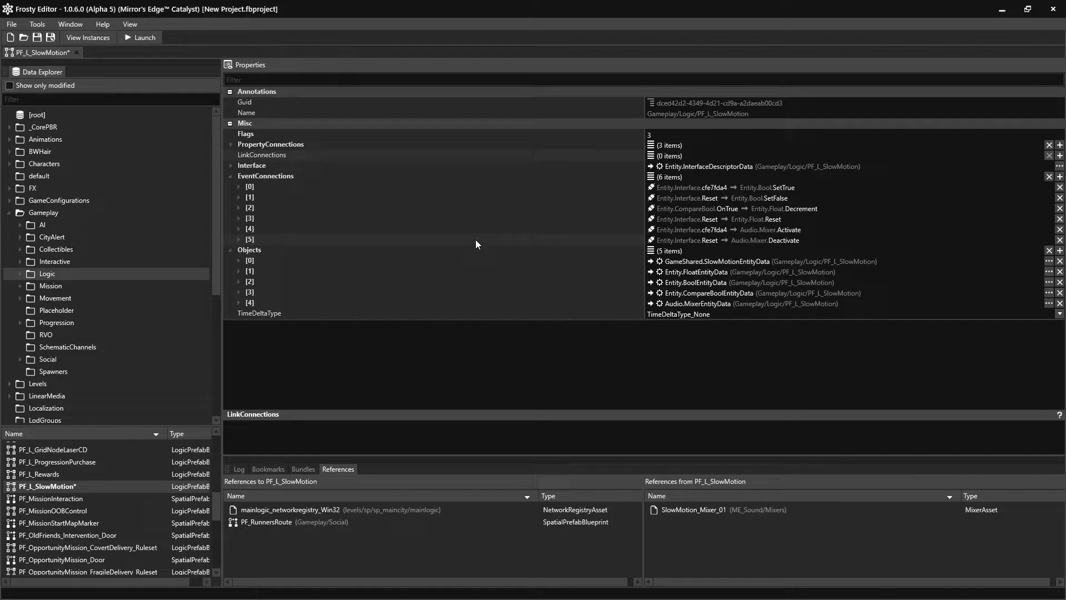
key("alt+Tab")
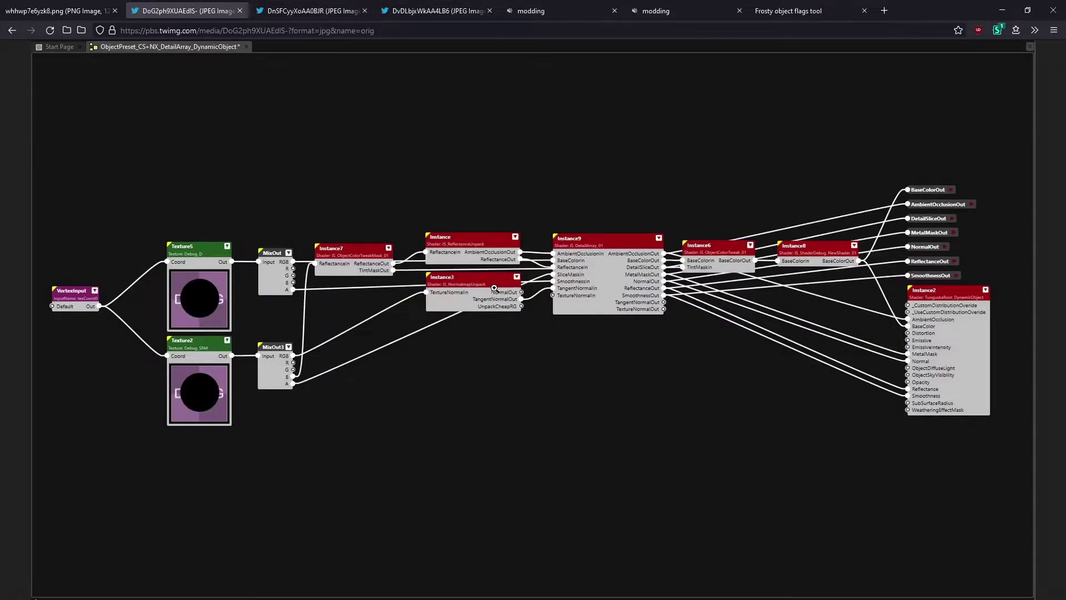
Cycle through the browser's reference graph images with Ctrl+Page Down
key("ctrl+Page_Down")
key("ctrl+Page_Down")
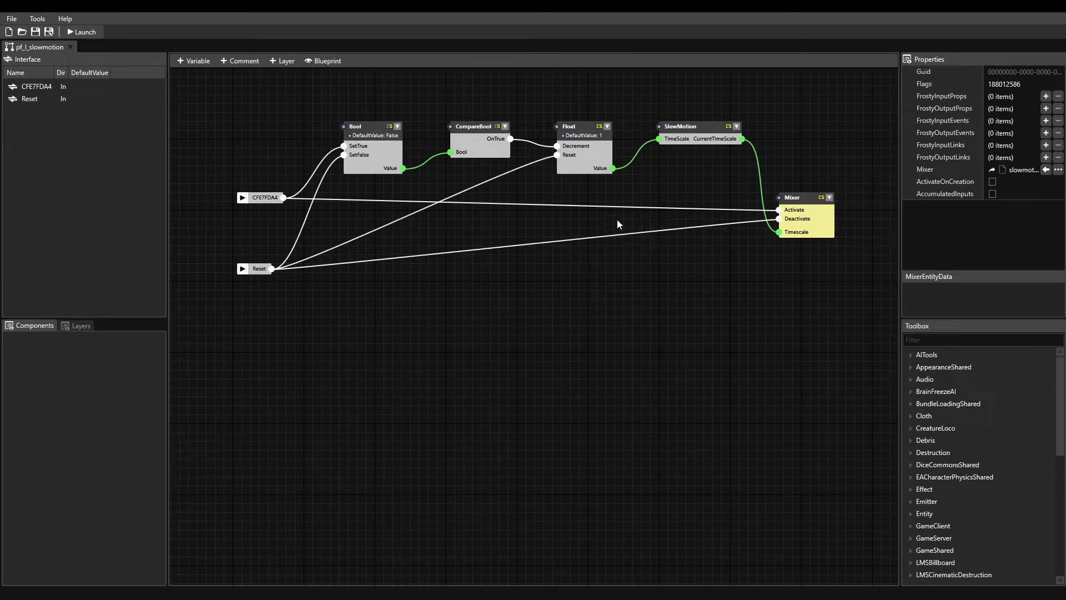
Box-select the five logic nodes, then the CFE7FDA4 and Reset interface inputs
left_click_drag(357, 309, 799, 117)
left_click_drag(213, 152, 315, 330)
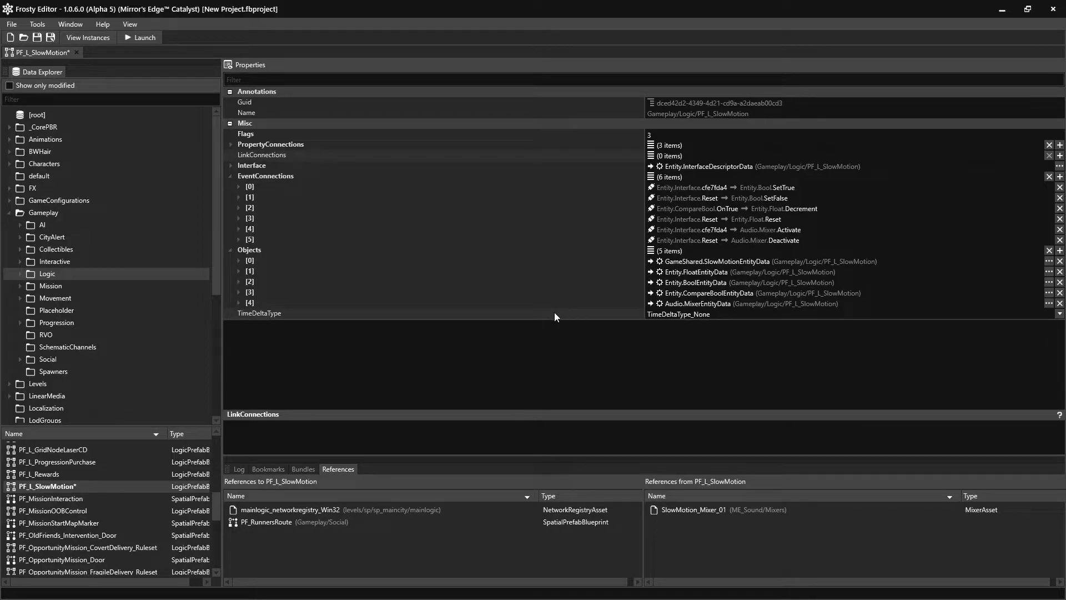
Collapse the six EventConnections in the Properties grid
double_click(436, 177)
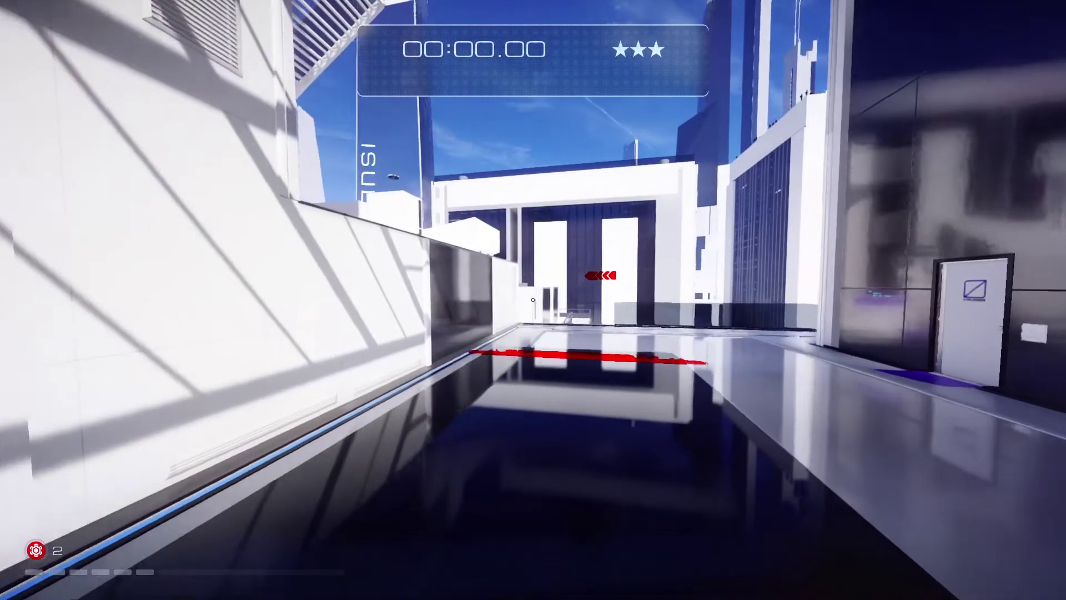
Start the time trial and leap across the gap to finish at 00:15.24
key("space")
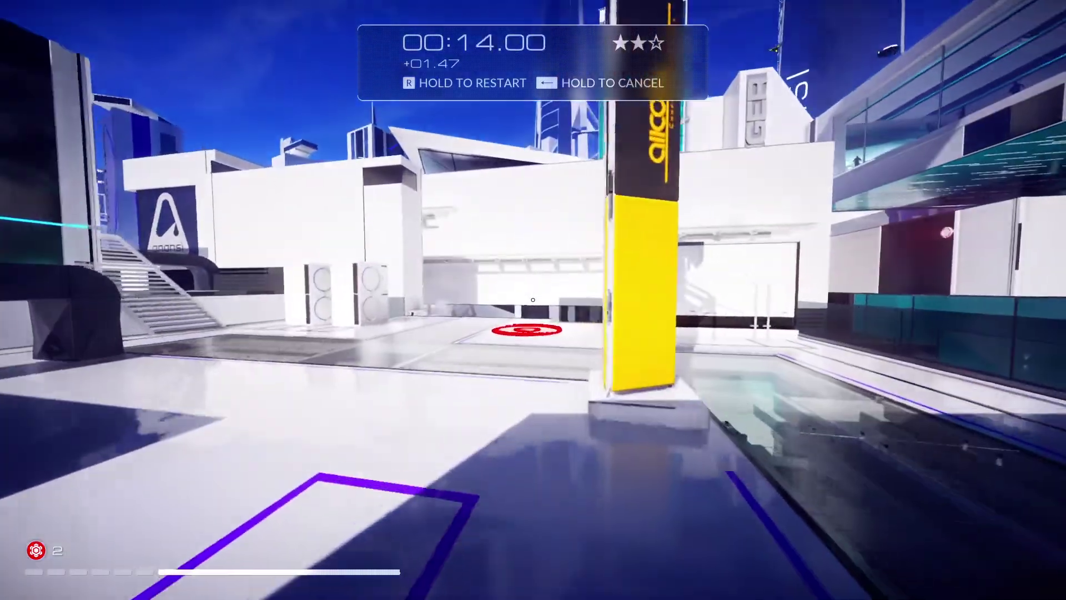
key("space")
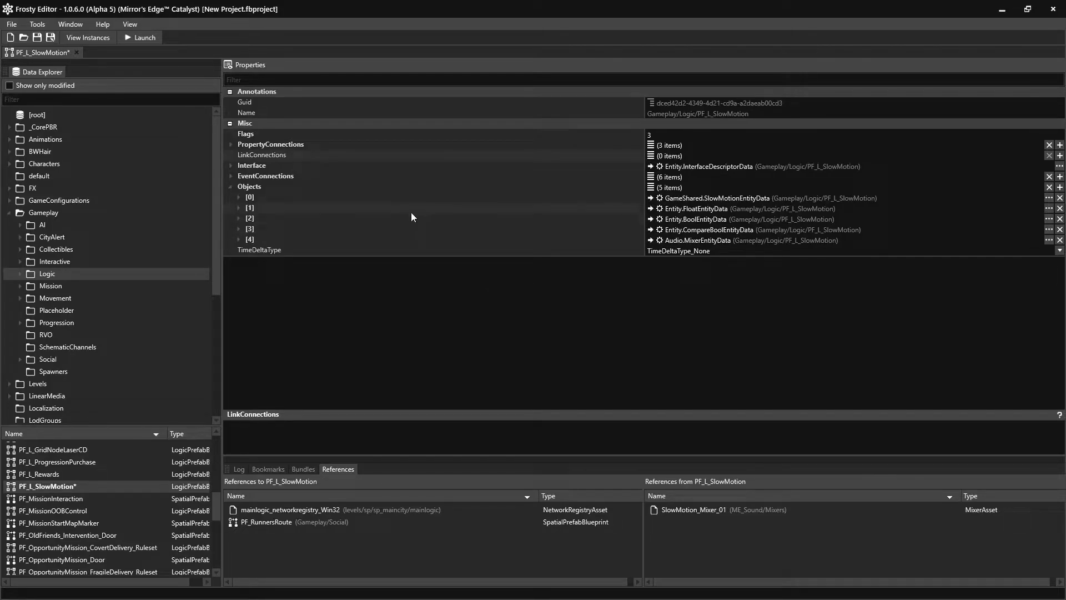
Expand Float object [1] and check its DefaultValue 1 and IncDecValue 0.9
double_click(411, 197)
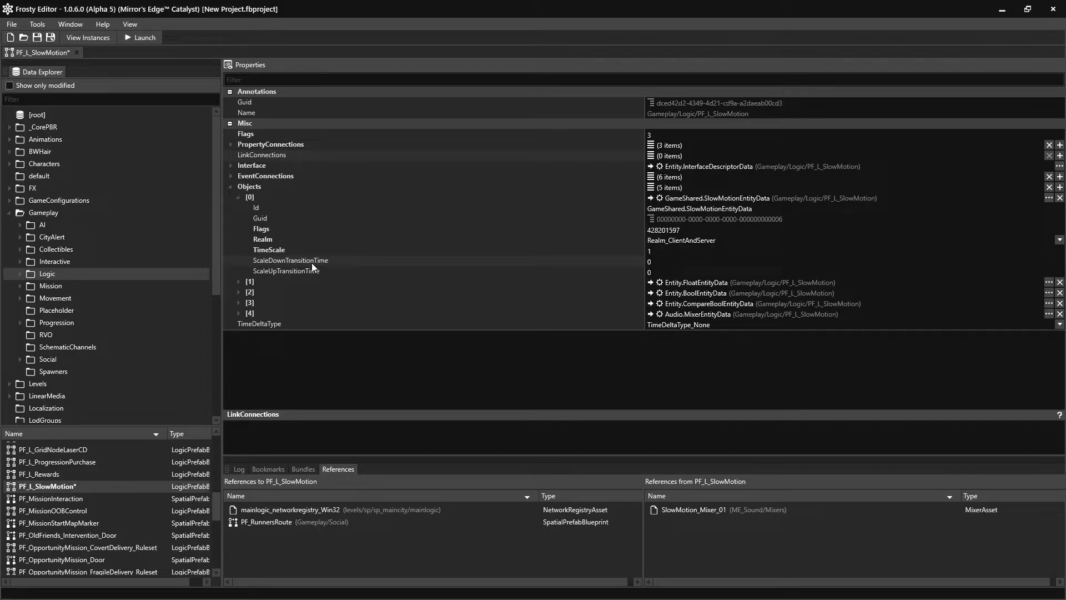
double_click(248, 197)
double_click(246, 209)
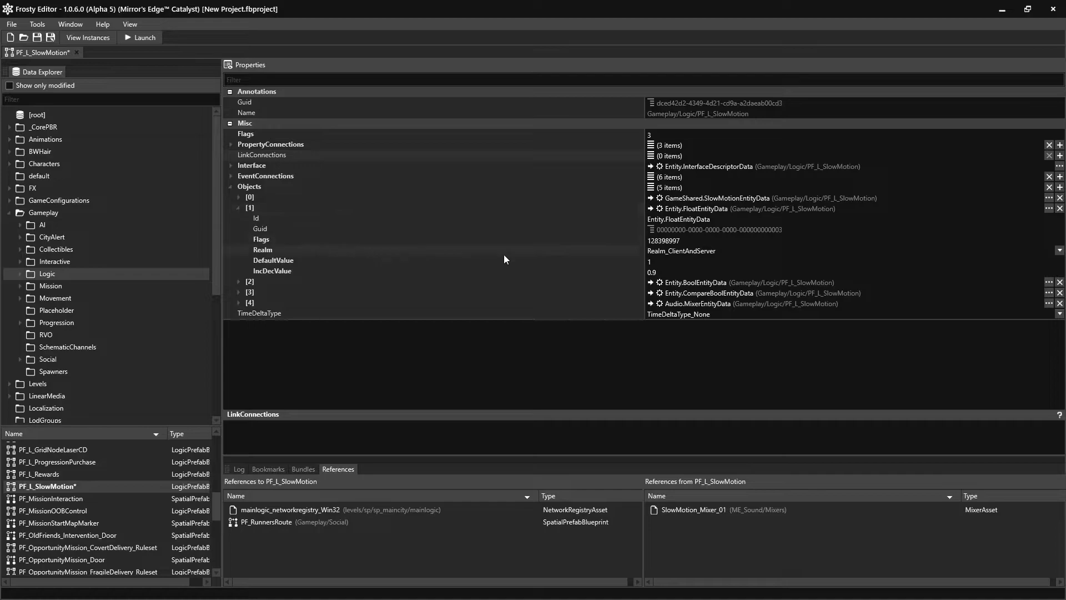
left_click(534, 260)
left_click(569, 270)
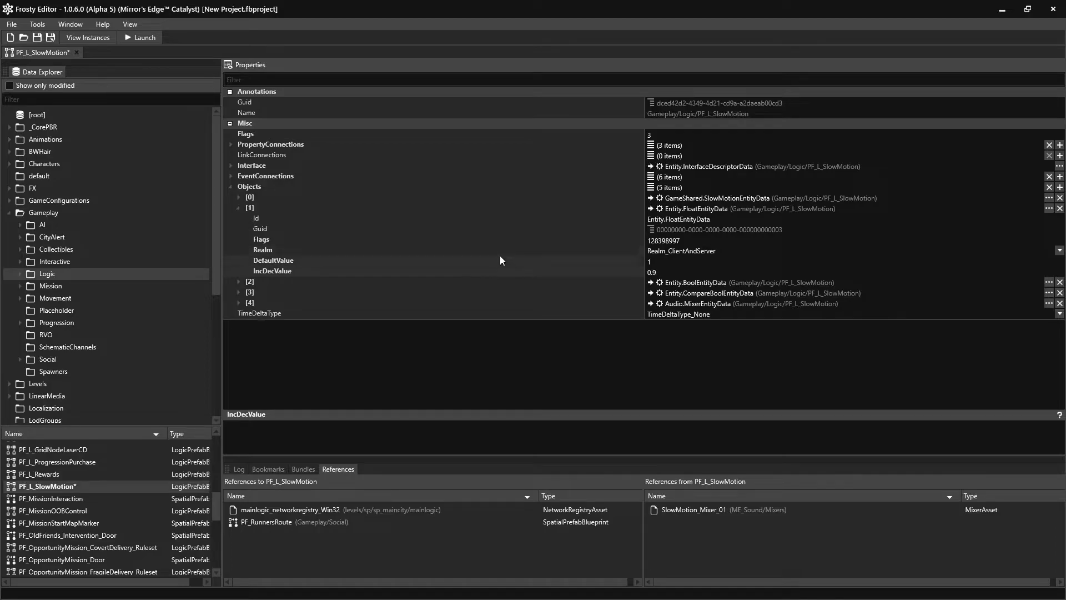
Add a new Objects entry [5] created as a FloatInterpolatorEntityData, found by searching 'floatint'
left_click(1061, 187)
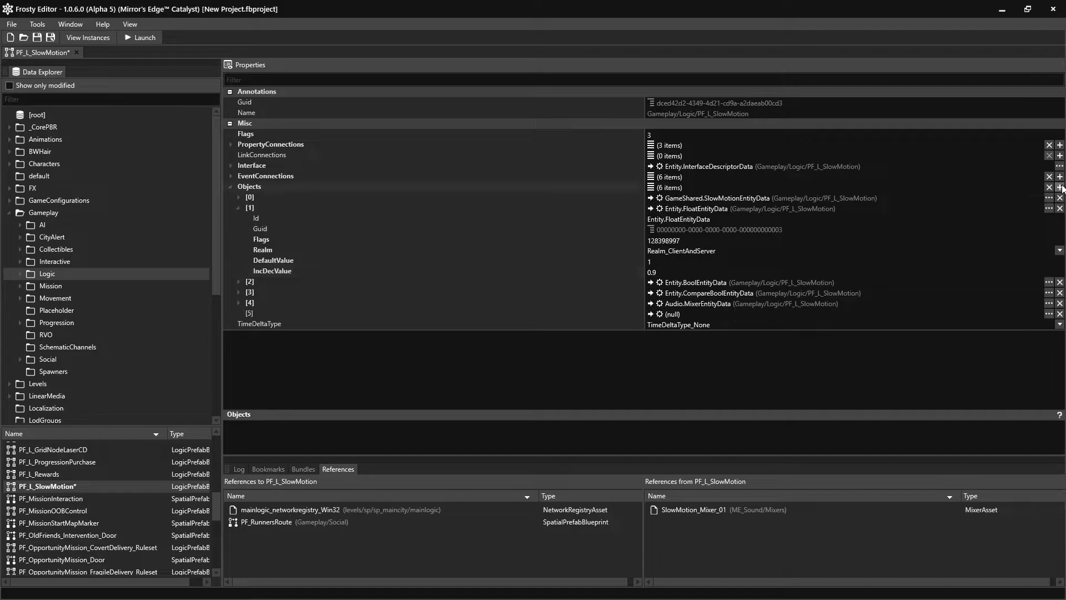
left_click(1051, 315)
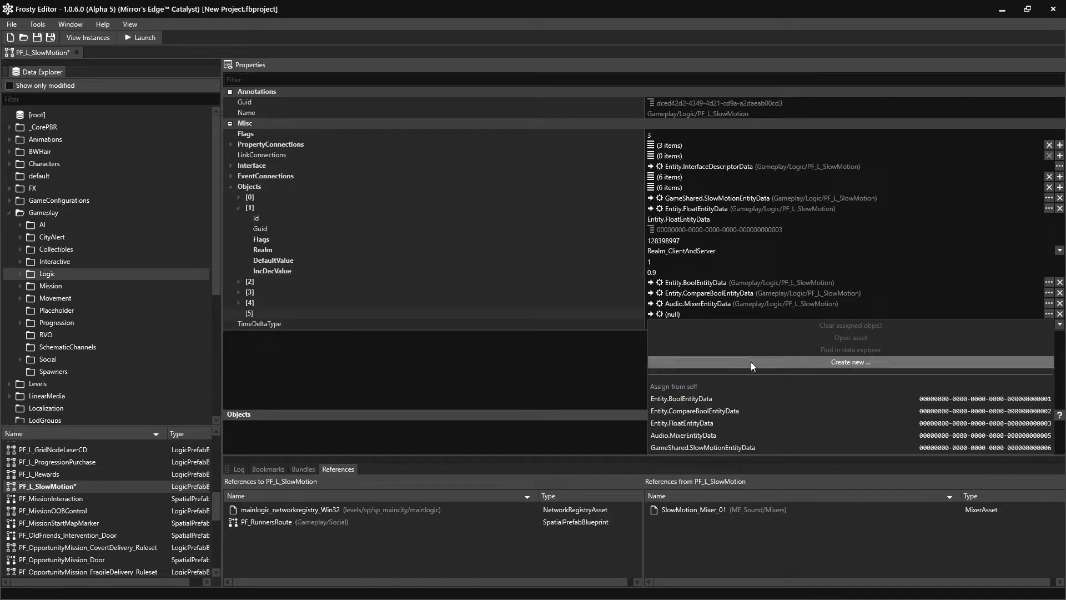
left_click(767, 362)
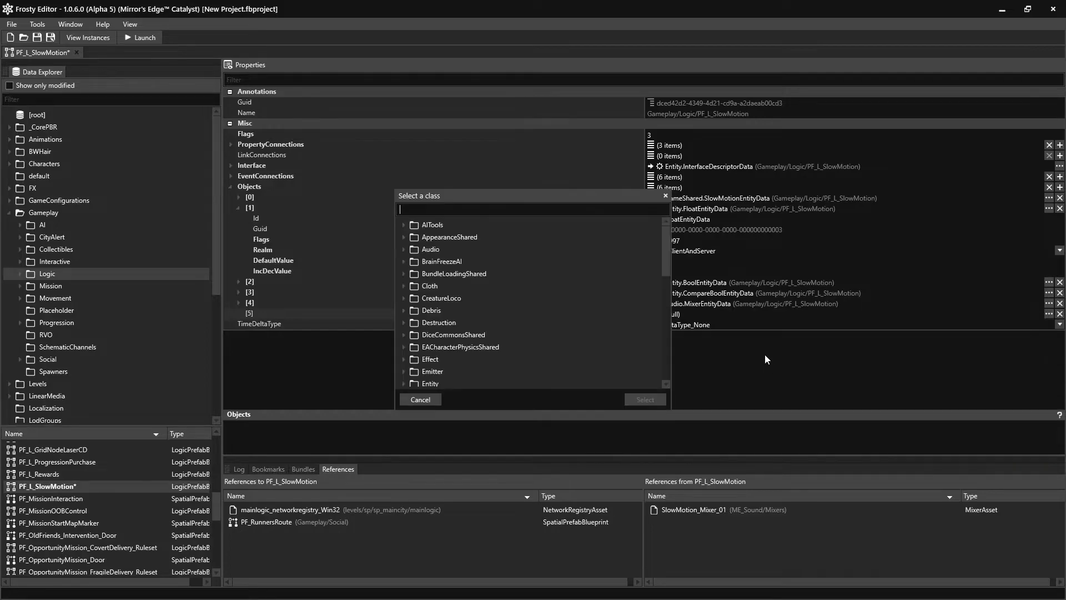
type("floatint")
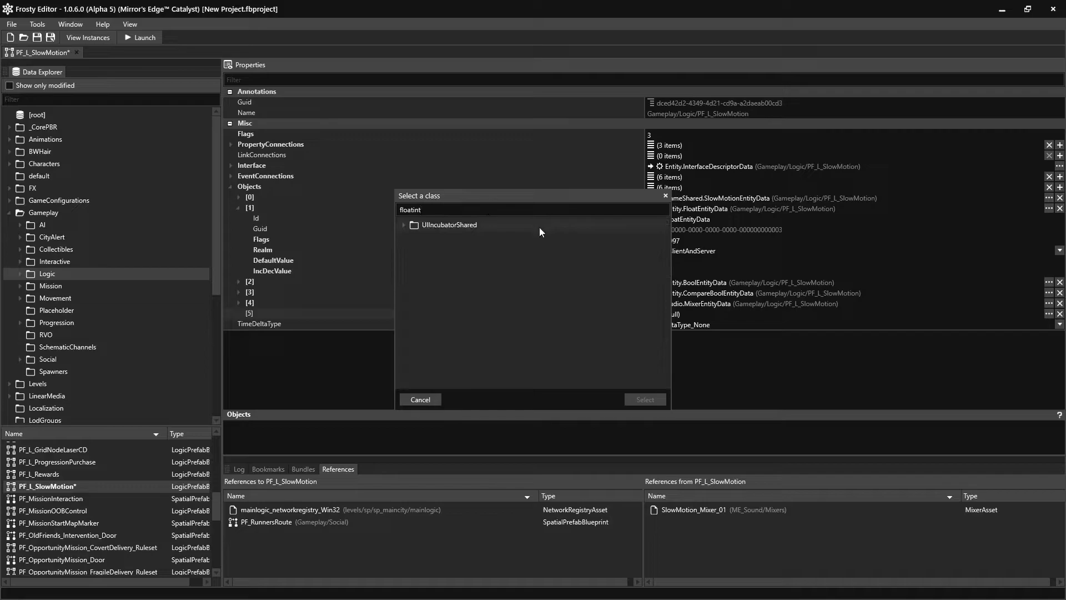
double_click(448, 227)
left_click(466, 237)
left_click(655, 398)
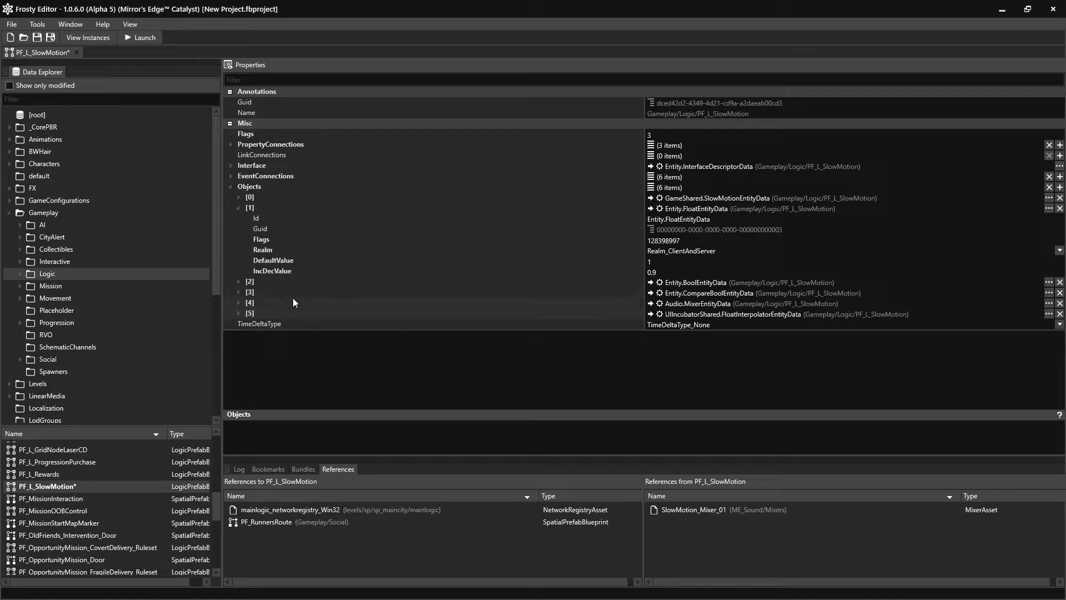
Expand object [5] and inspect its In and Velocity settings
left_click(259, 310)
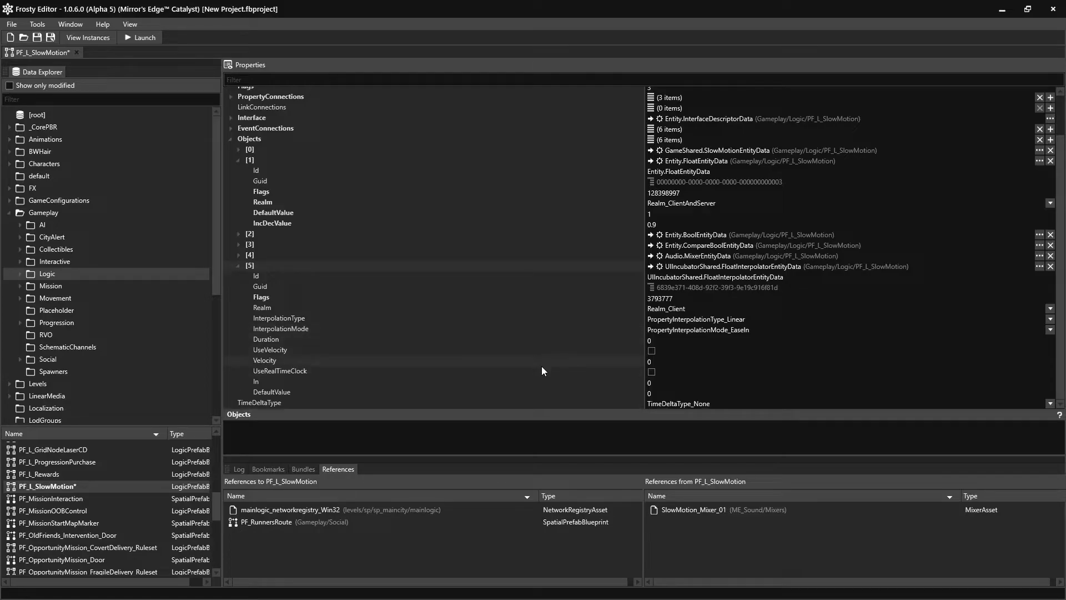
left_click(332, 382)
left_click(528, 361)
In FileLocator Pro, search the XML dumps for 'floatinterpolator' and open FaithShield.xml's matches
key("alt+Tab")
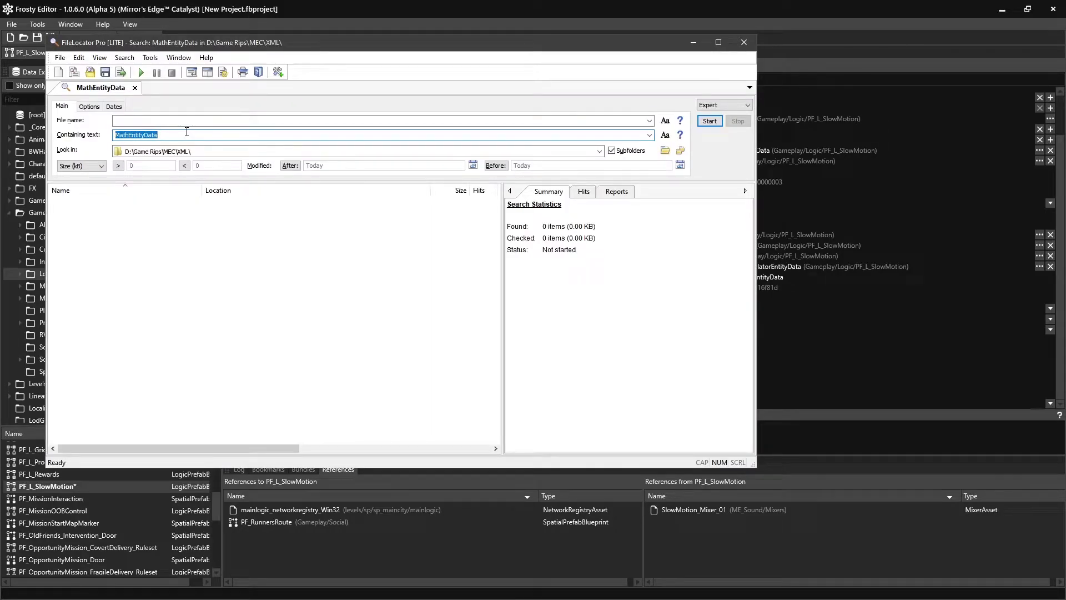
type("floatinterpl")
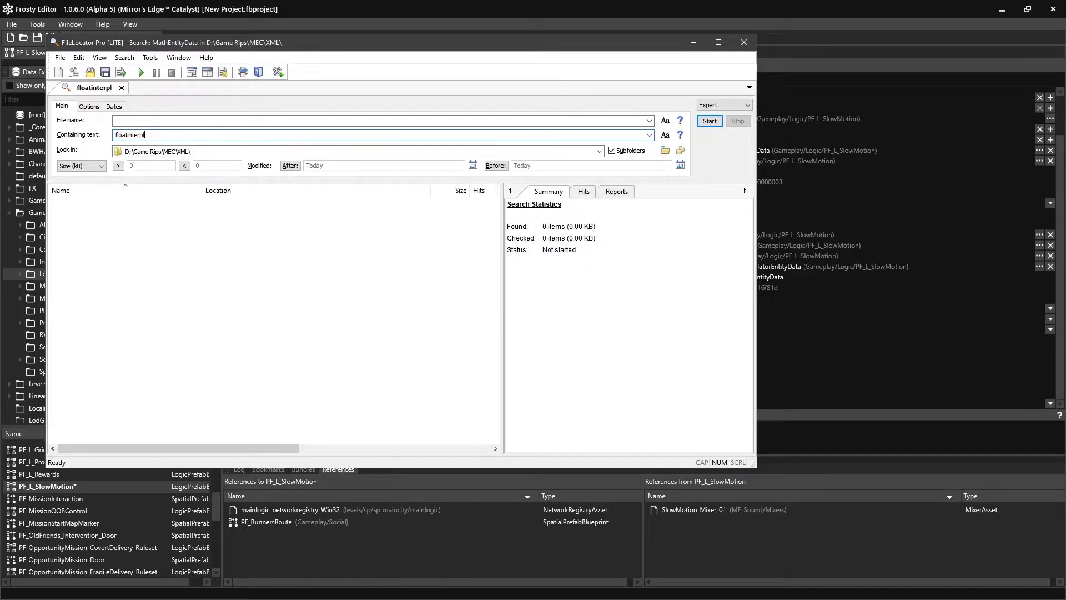
key("BackSpace")
type("olator")
key("Return")
left_click(106, 204)
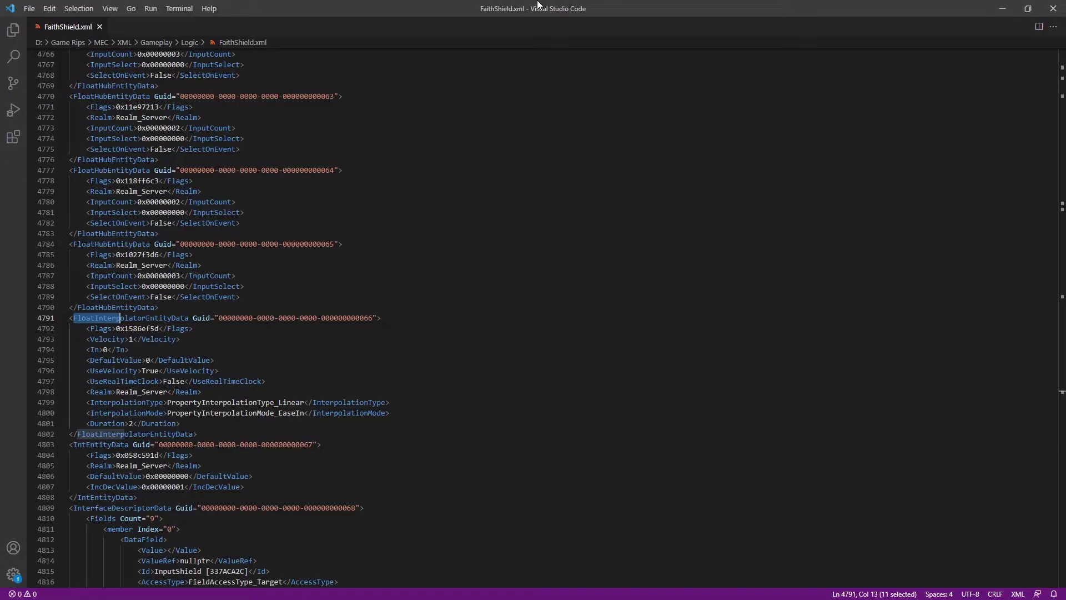
Find 'floatinterp' in FaithShield.xml and examine the FloatInterpolator's In and Out connection fields
key("ctrl+f")
type("floatinterp")
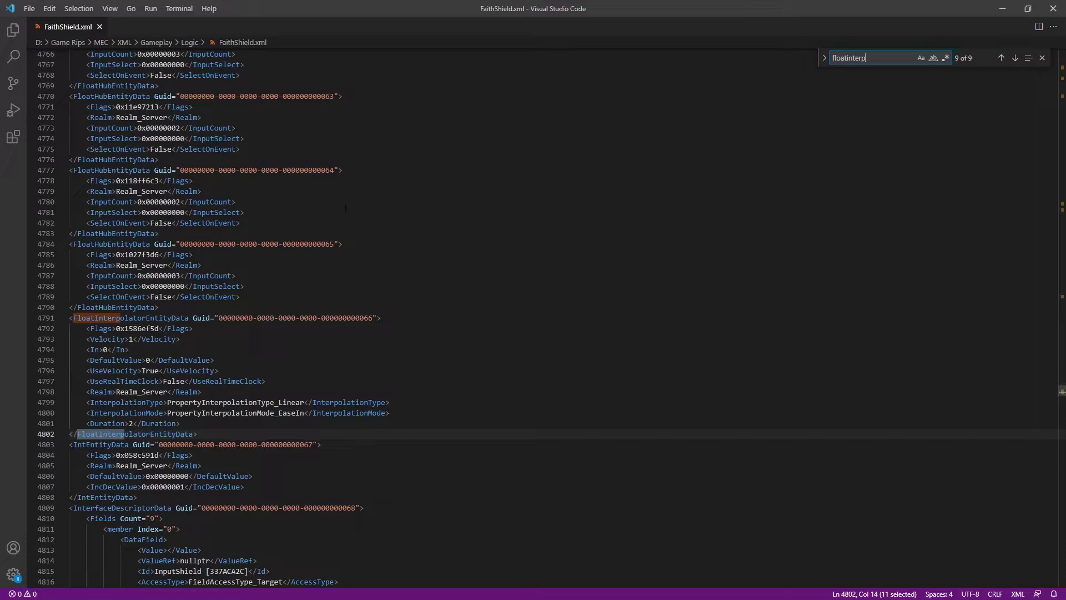
key("Return")
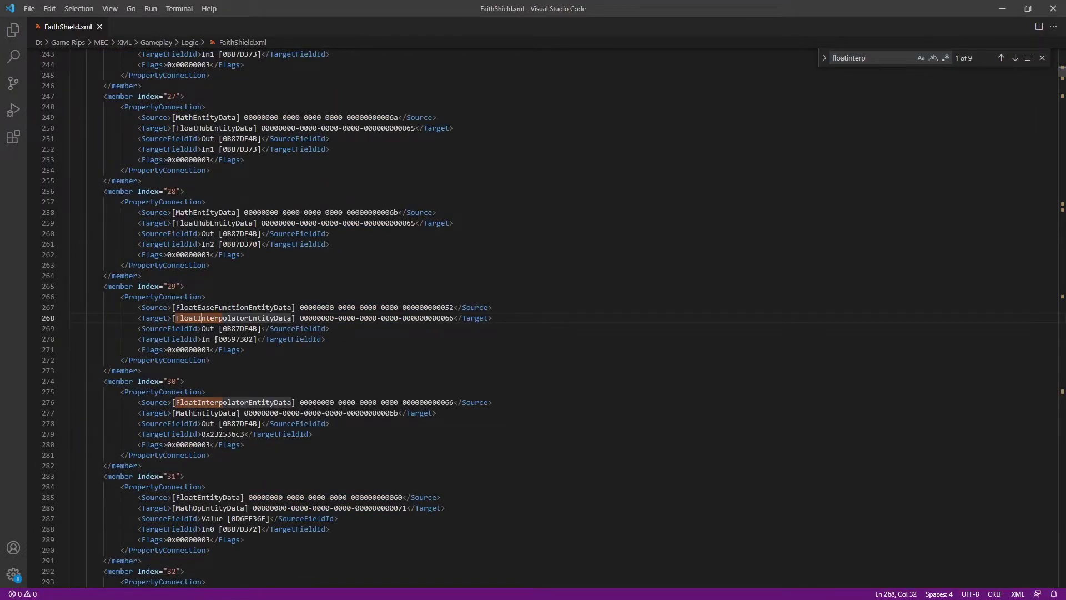
double_click(205, 339)
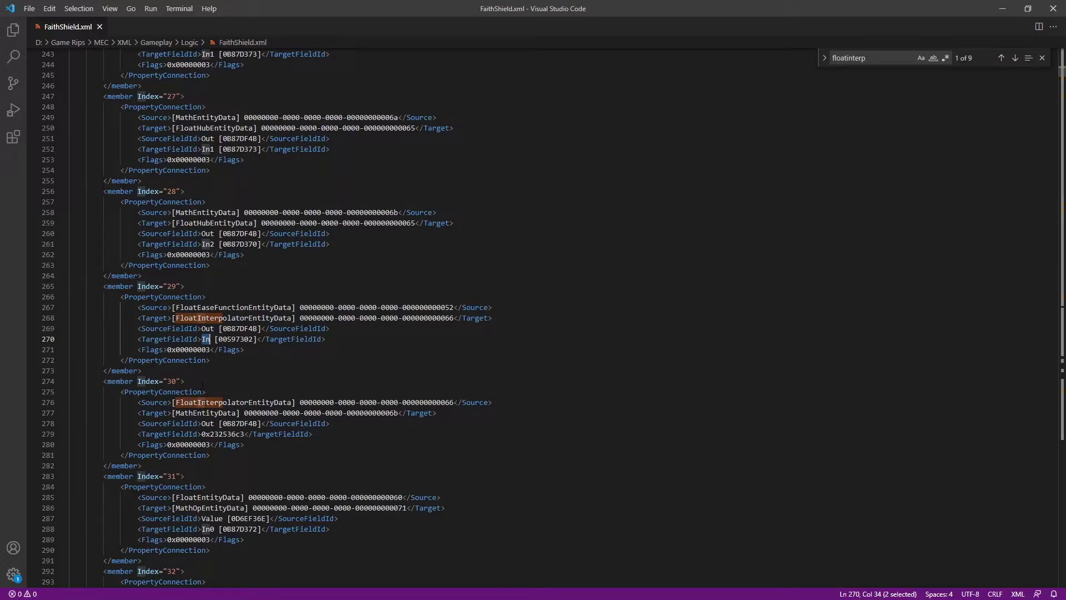
scroll(205, 338, "down", 1)
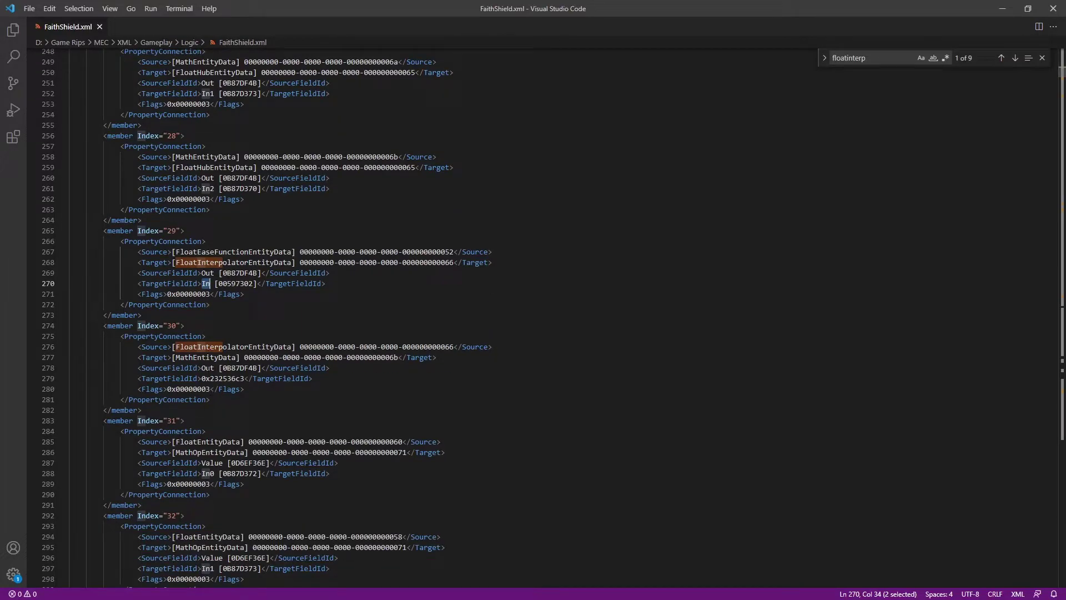
double_click(208, 368)
Review the reference FloatInterpolatorEntityData definition: UseVelocity True, Velocity 1, Duration 2
key("F3")
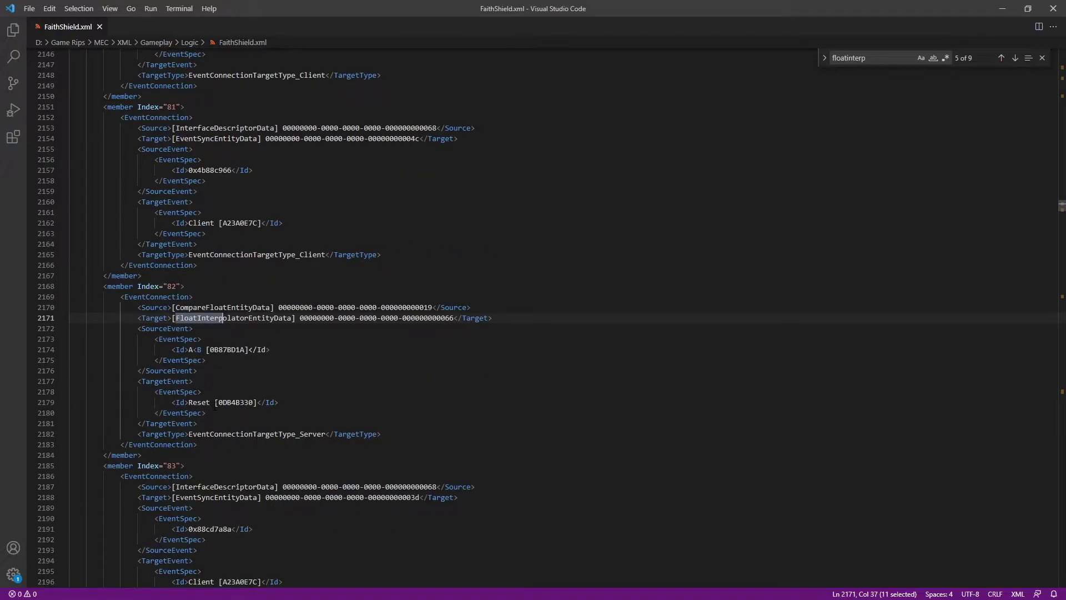
key("F3")
key("F3")
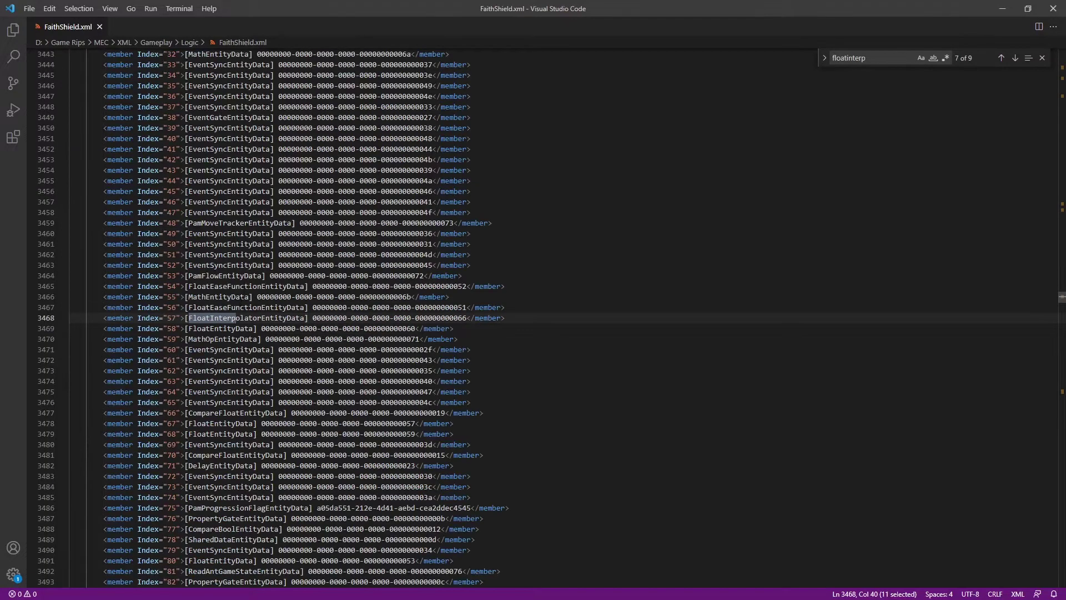
key("F3")
double_click(108, 339)
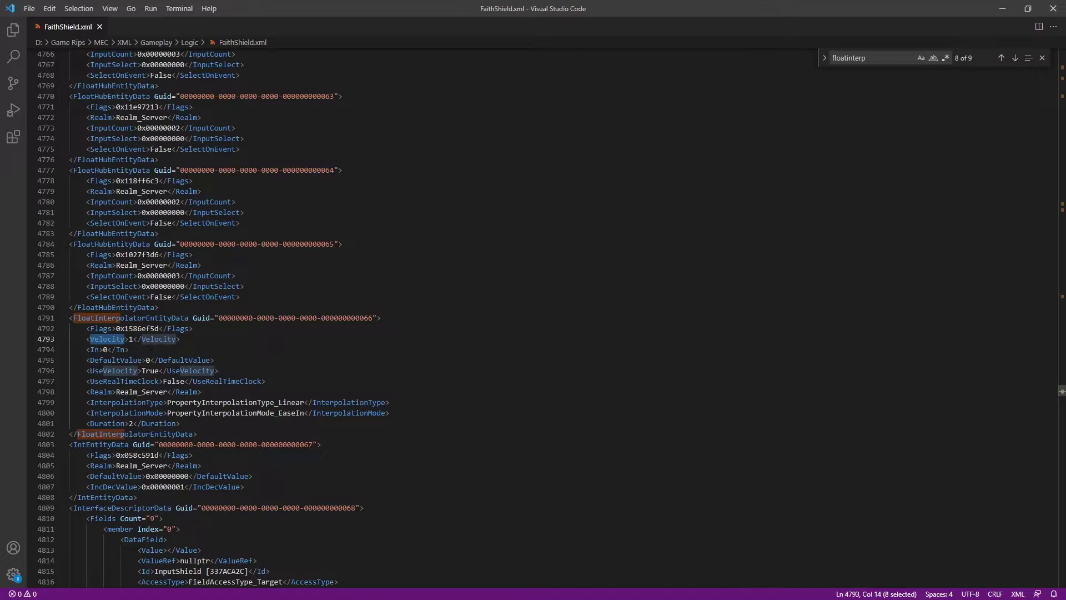
double_click(150, 370)
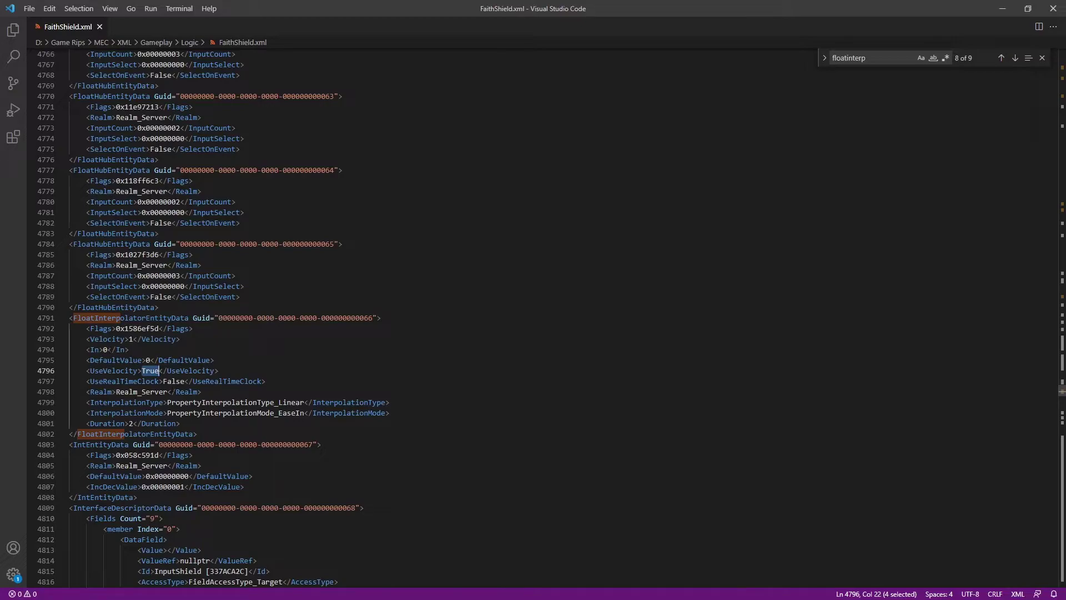
double_click(107, 423)
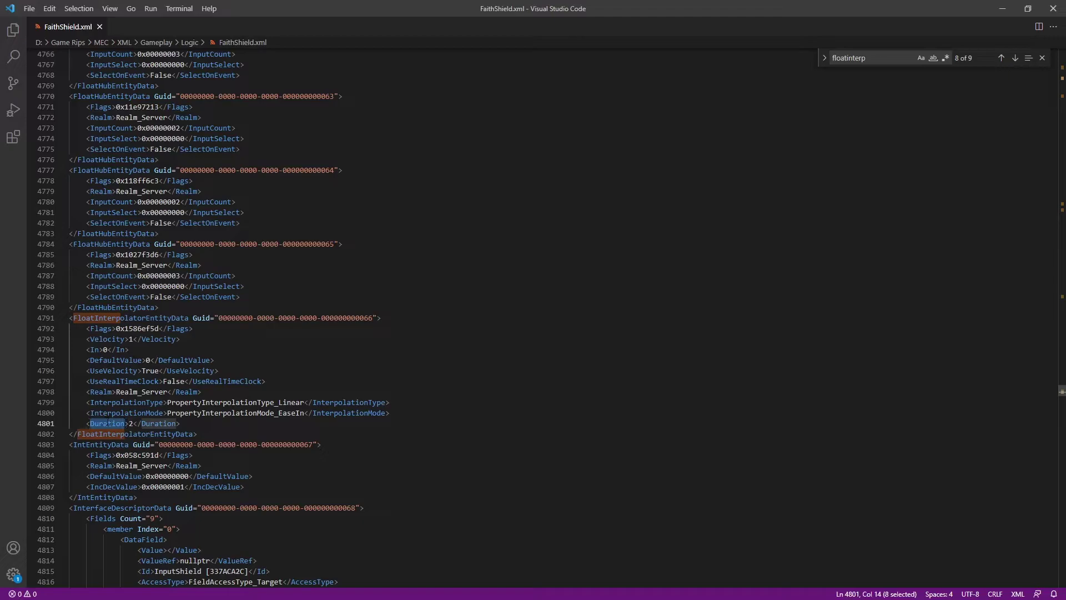
double_click(115, 370)
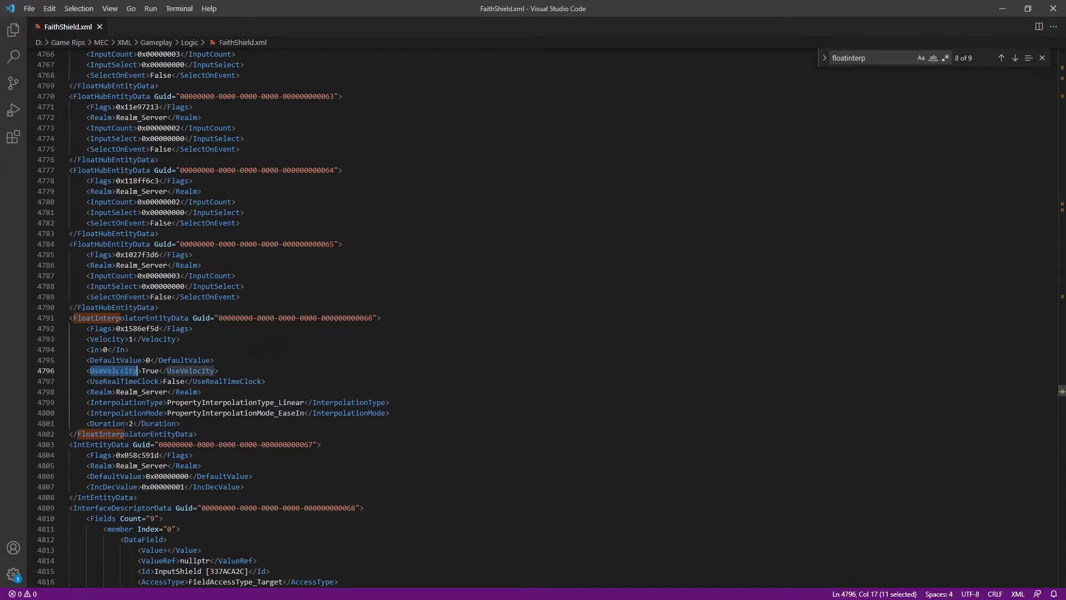
key("alt+Tab")
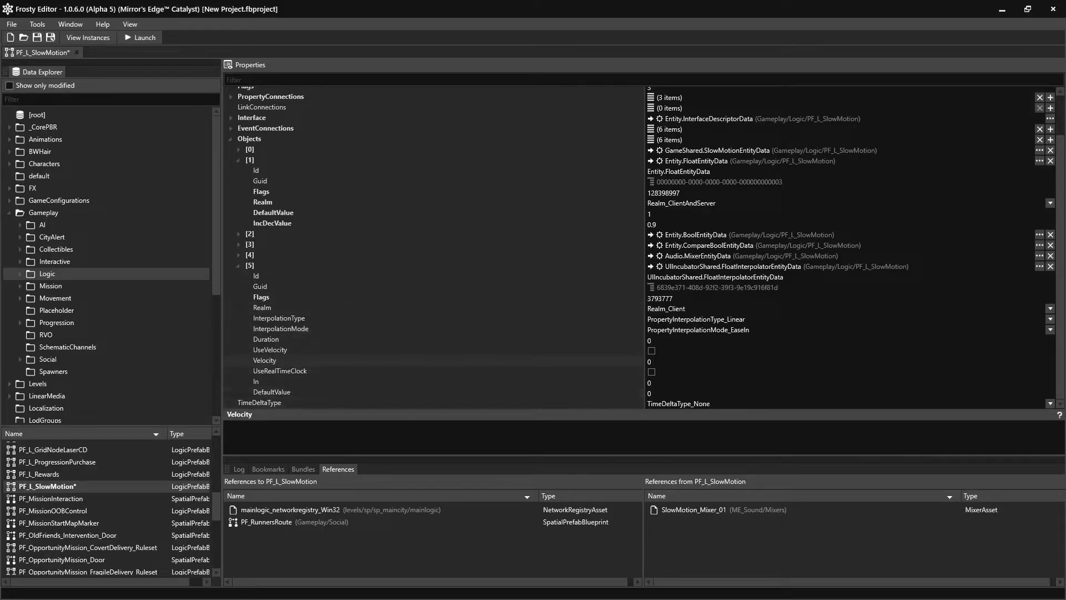
Give FloatInterpolator [5] DefaultValue 1, enable UseVelocity, and set Velocity to 4
left_click(589, 392)
type("1")
left_click(431, 382)
left_click(652, 351)
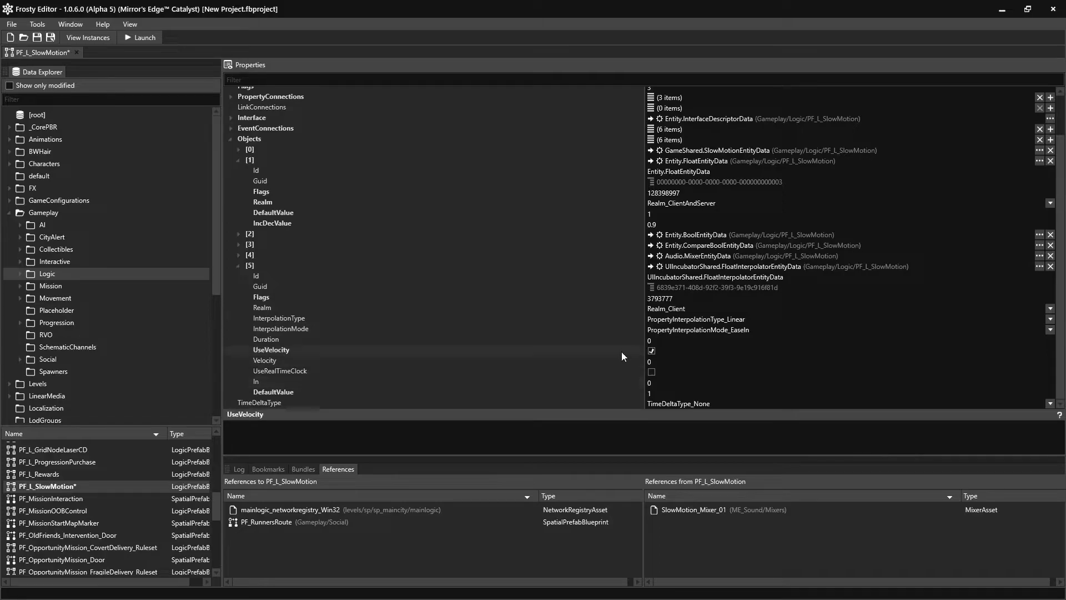
left_click(649, 362)
type("4")
scroll(575, 317, "up", 2)
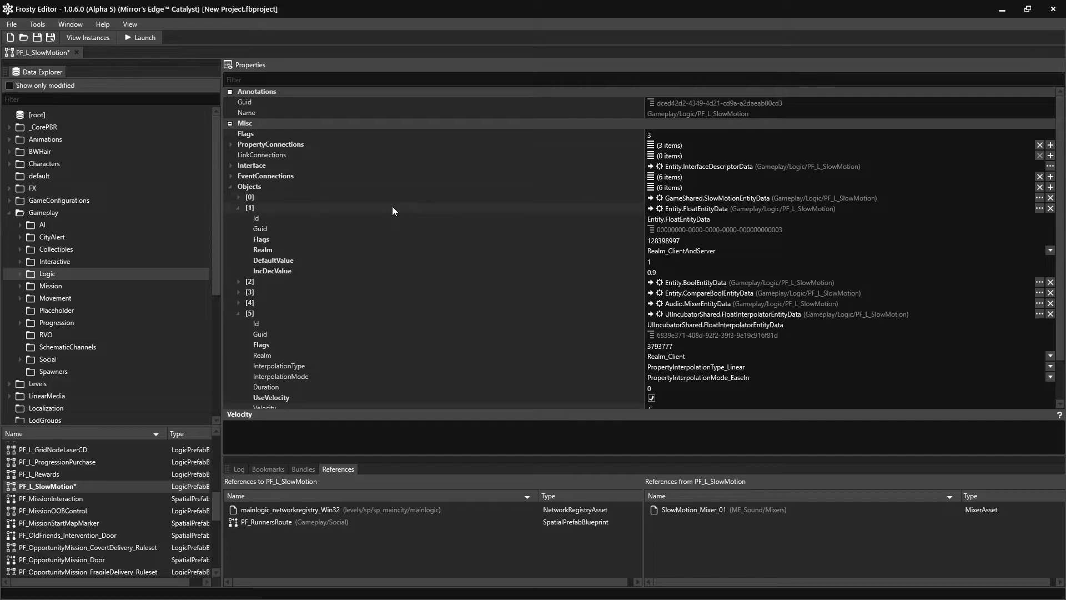
scroll(298, 298, "down", 2)
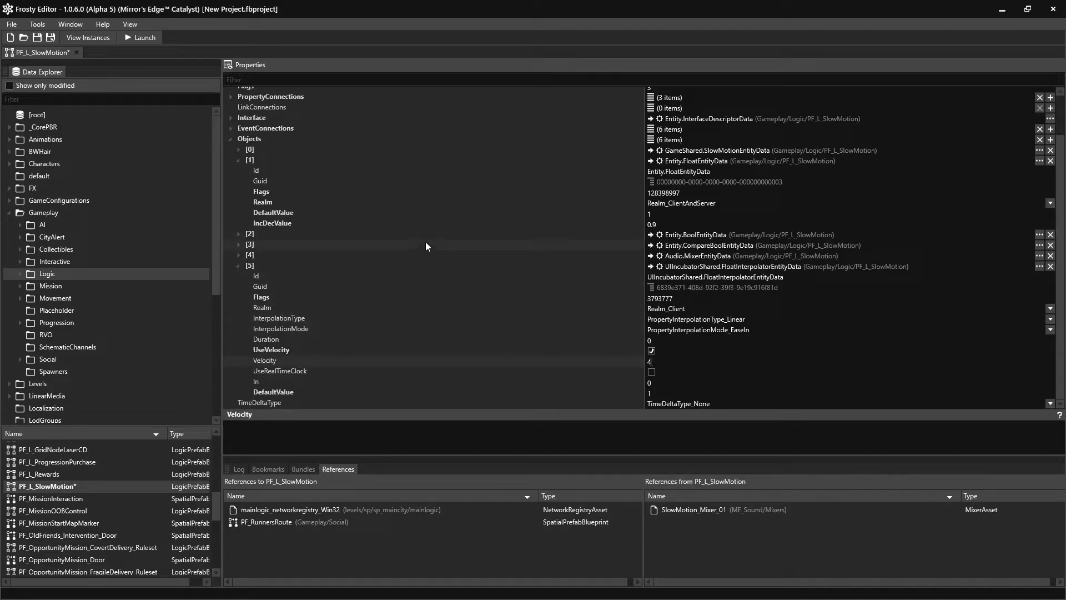
scroll(433, 278, "up", 2)
Retarget property connection [0] to the FloatInterpolator with target field In
left_click(231, 144)
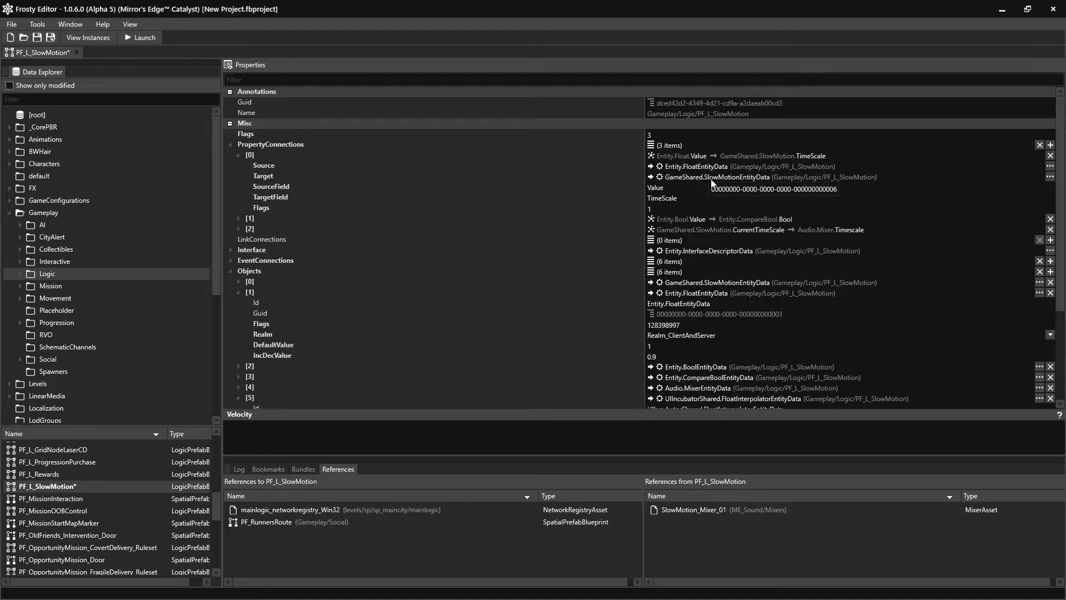
left_click(1051, 177)
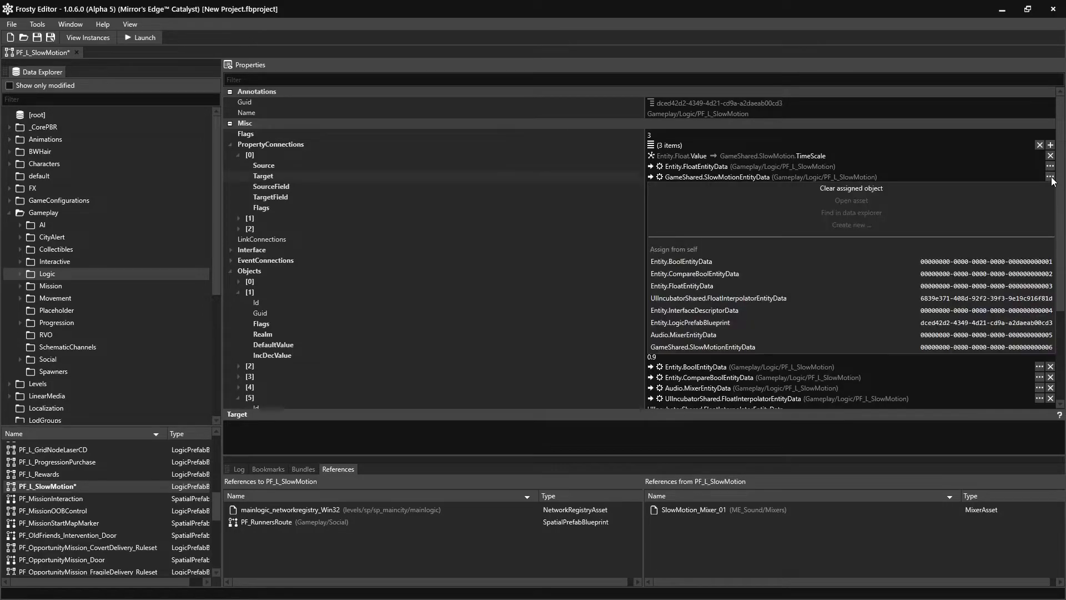
left_click(792, 297)
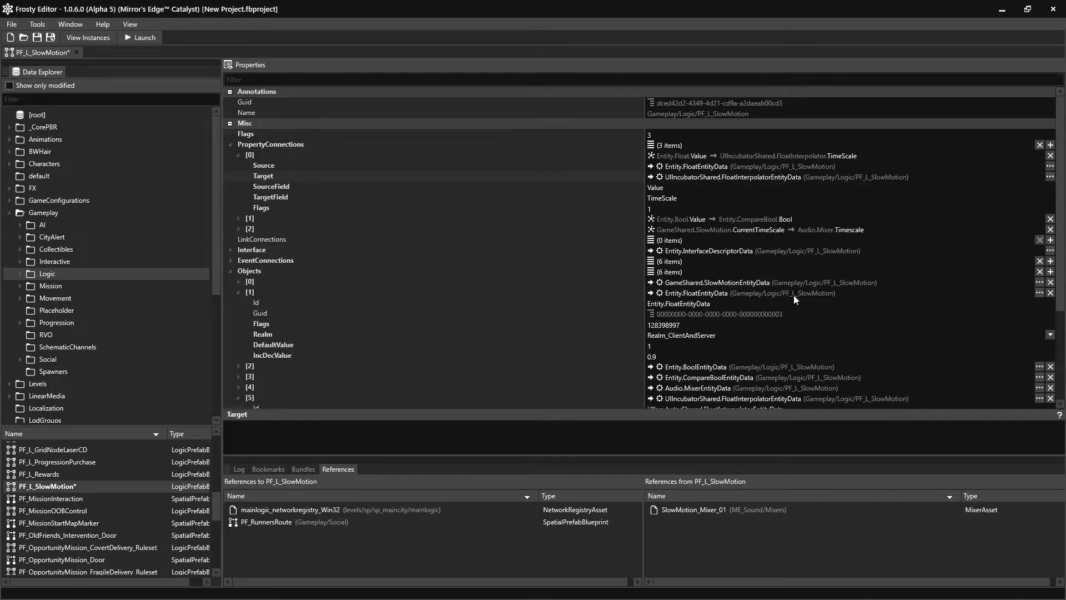
left_click(706, 199)
type("In")
key("Return")
Add connection [3] from FloatInterpolator Out to SlowMotionEntityData TimeScale
left_click(1050, 145)
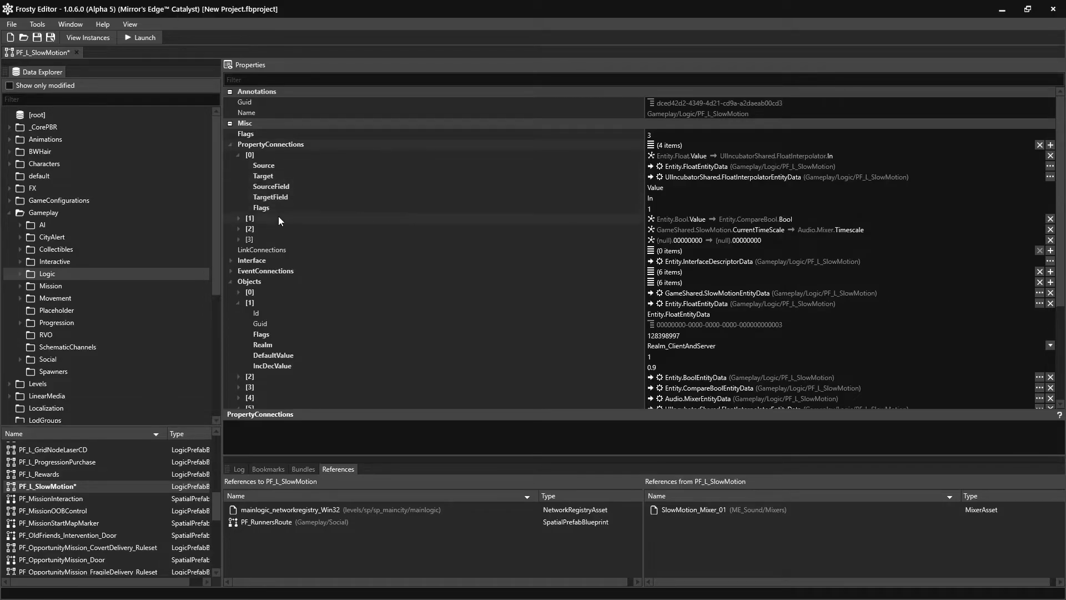
left_click(239, 239)
left_click(1050, 250)
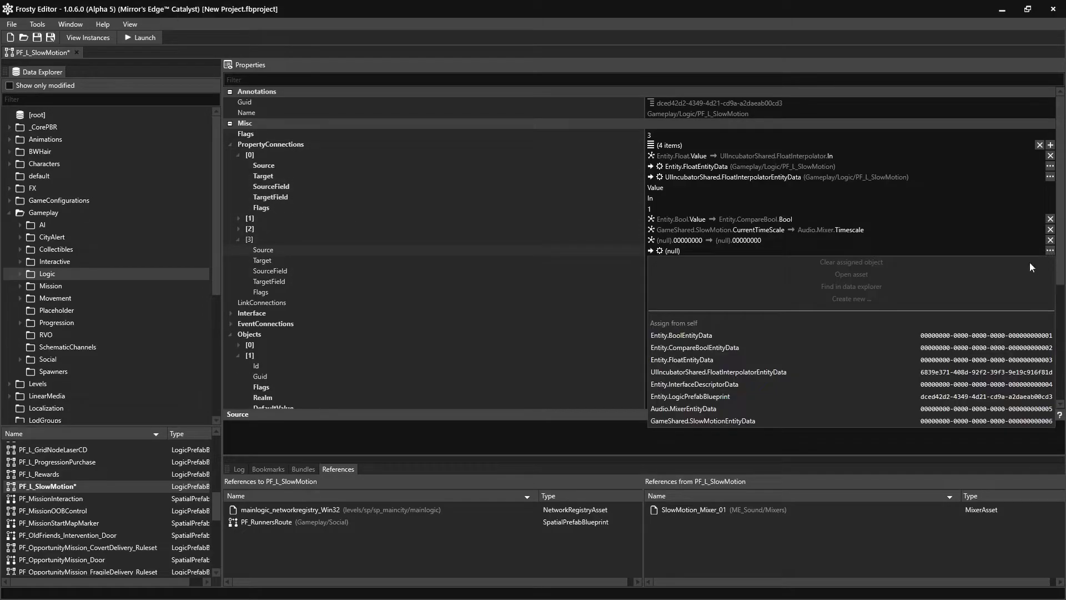
left_click(748, 371)
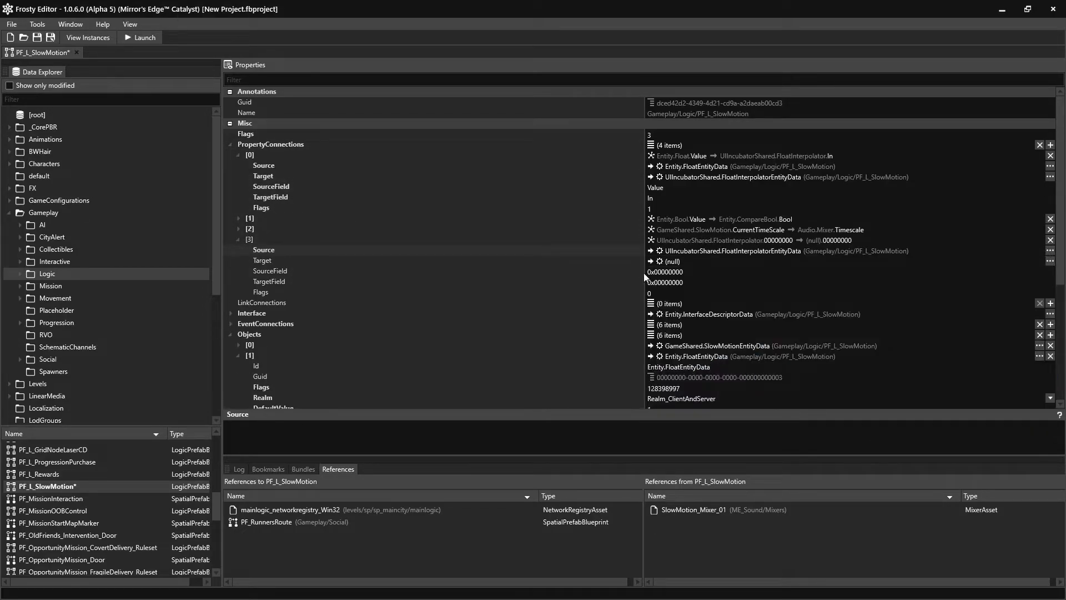
left_click(1050, 261)
left_click(722, 425)
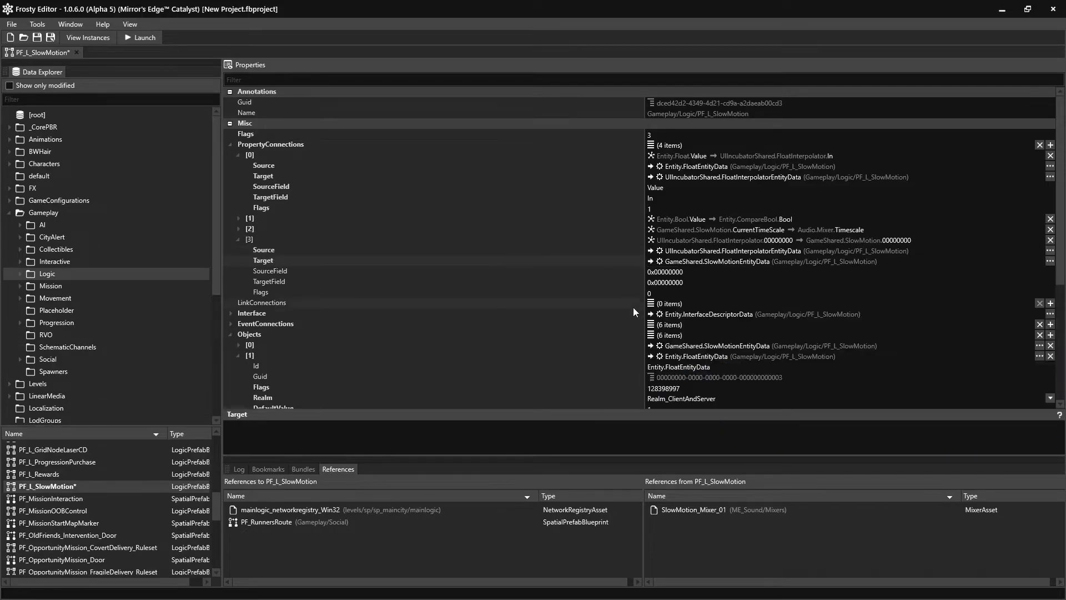
key("Tab")
key("BackSpace")
type("Out")
key("Tab")
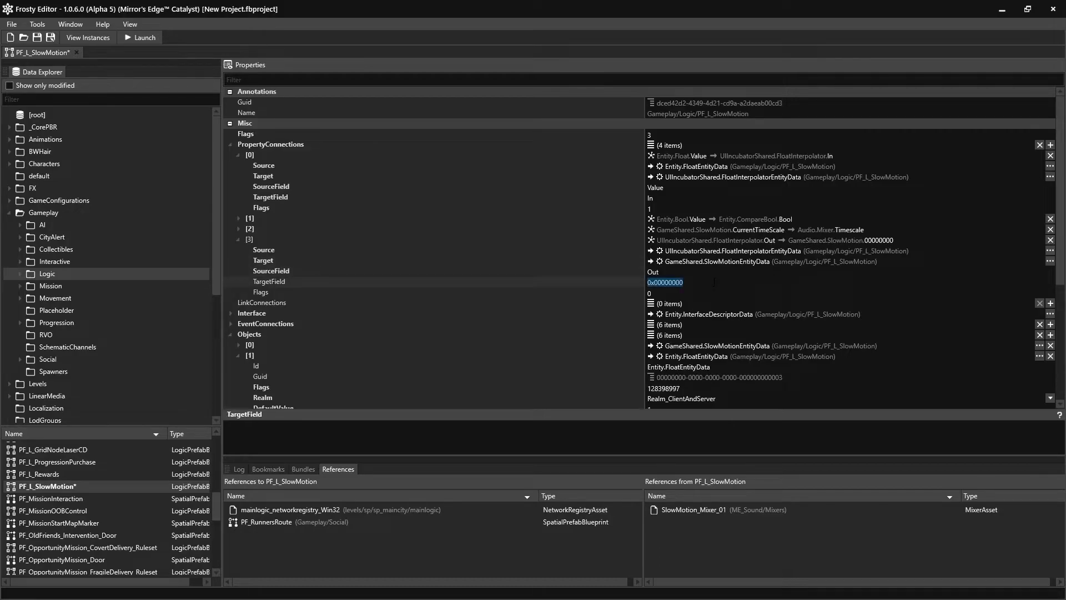
key("BackSpace")
type("TimeScale")
key("Return")
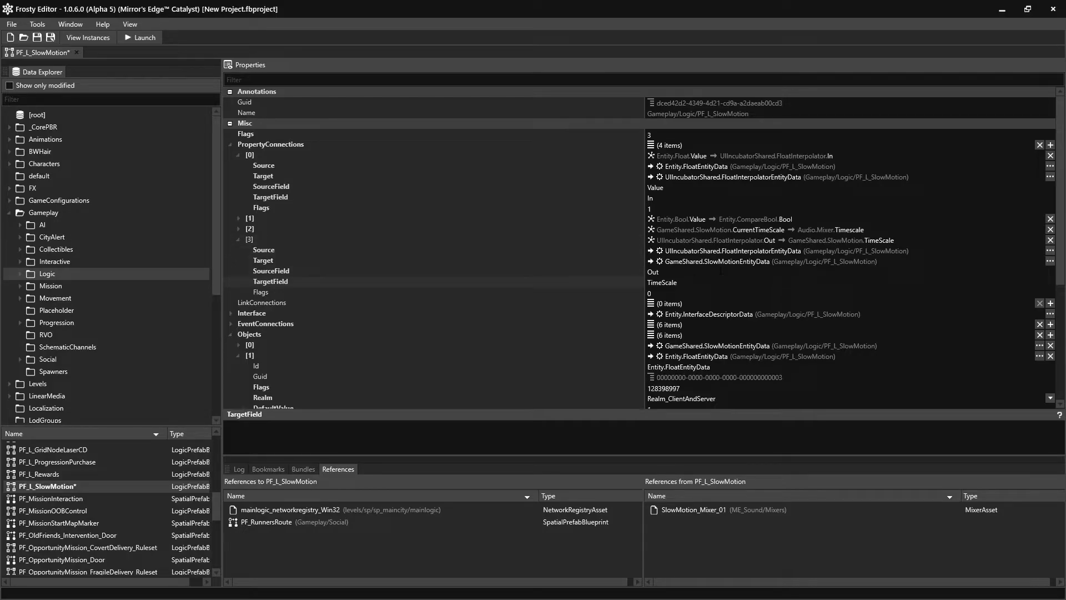
Launch the modded game and play the time trial to a 00:14.26 finish
left_click(141, 37)
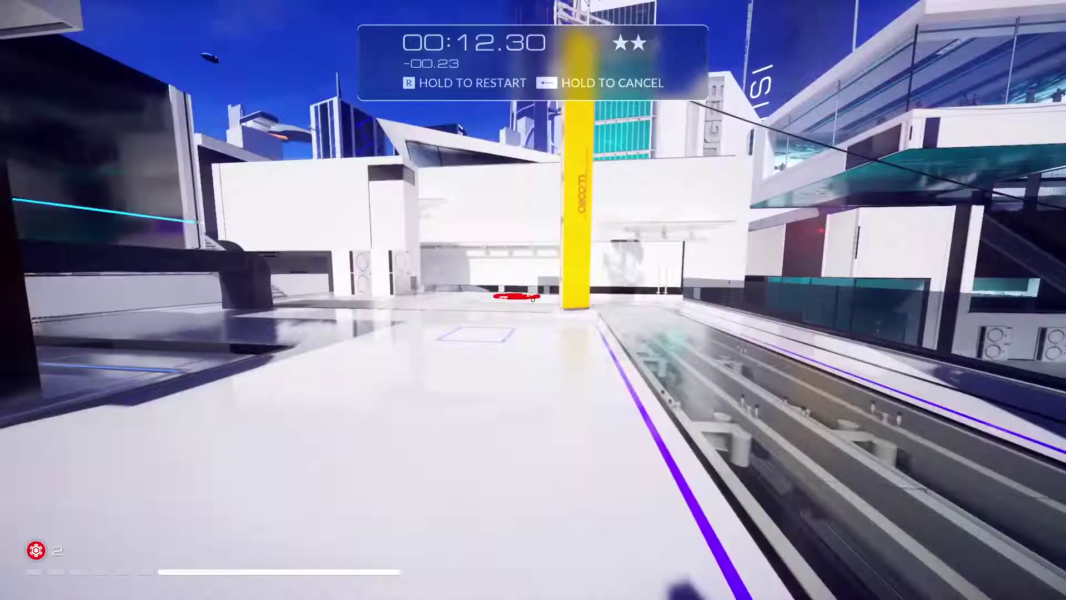
key("w")
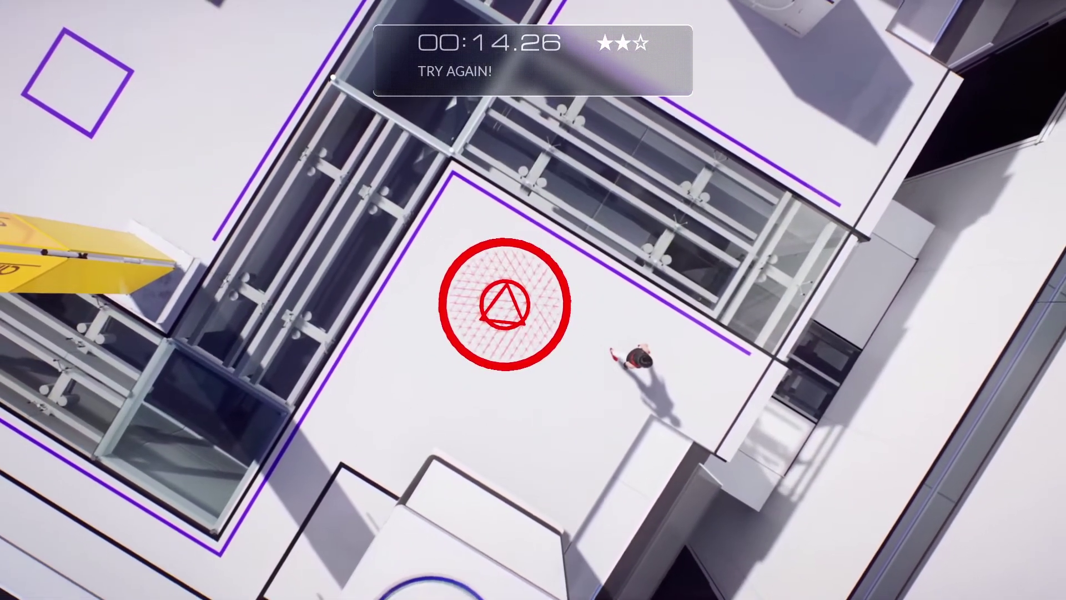
key("alt+Tab")
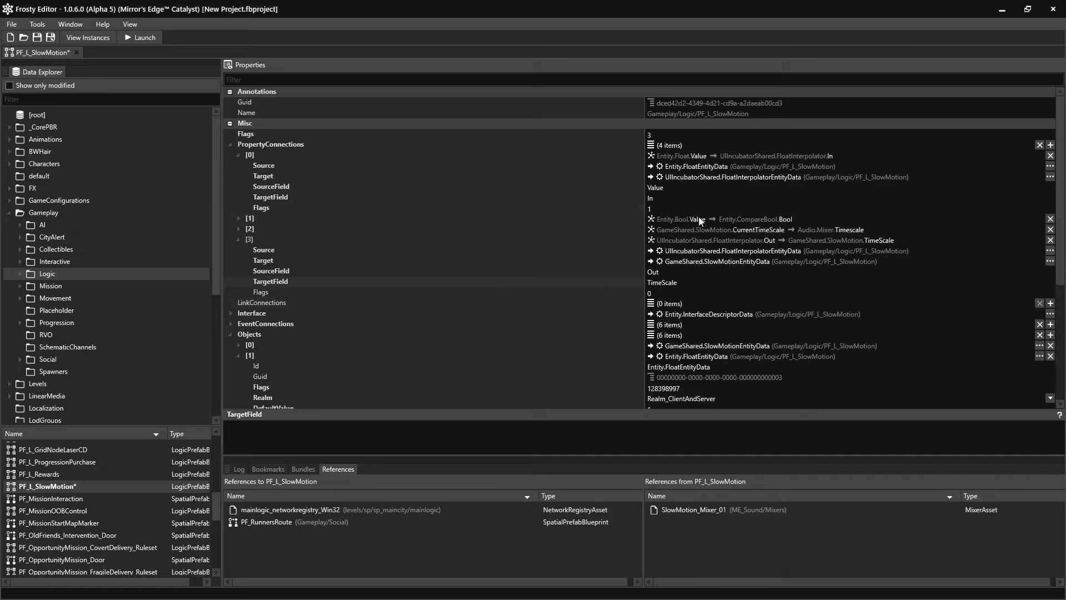
Inspect connection [0]'s Flags and keep object [5]'s Realm as Realm_Client
left_click(683, 208)
scroll(546, 216, "down", 1)
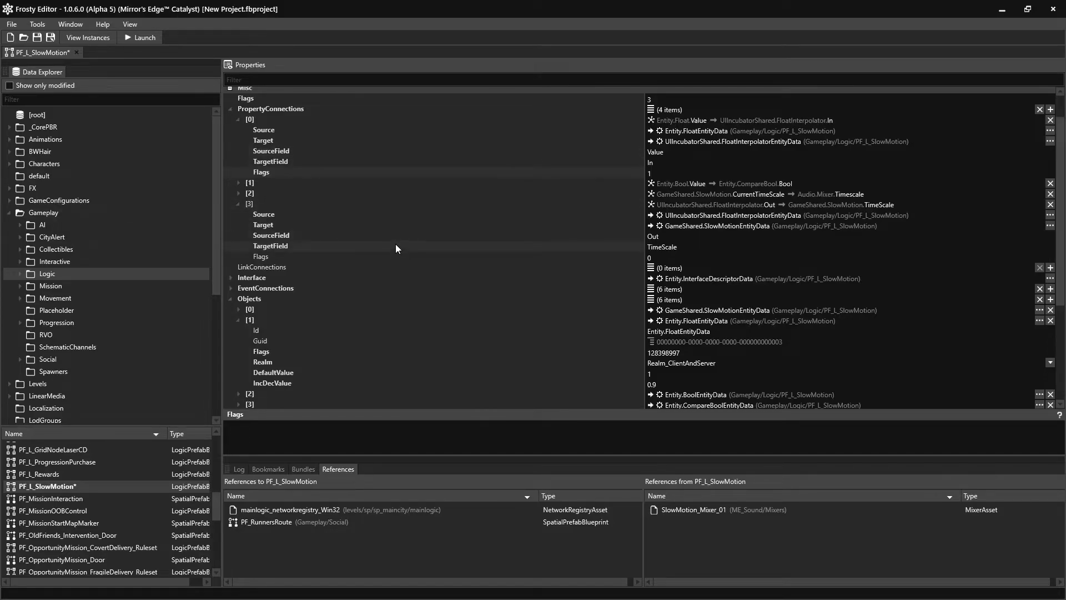
scroll(400, 247, "down", 5)
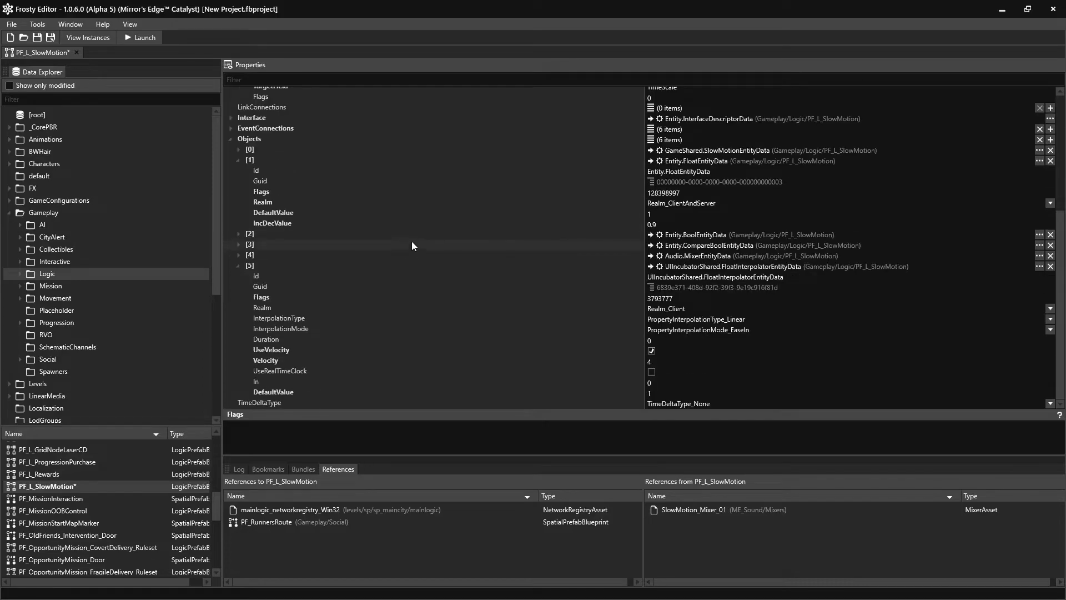
left_click(459, 308)
left_click(686, 314)
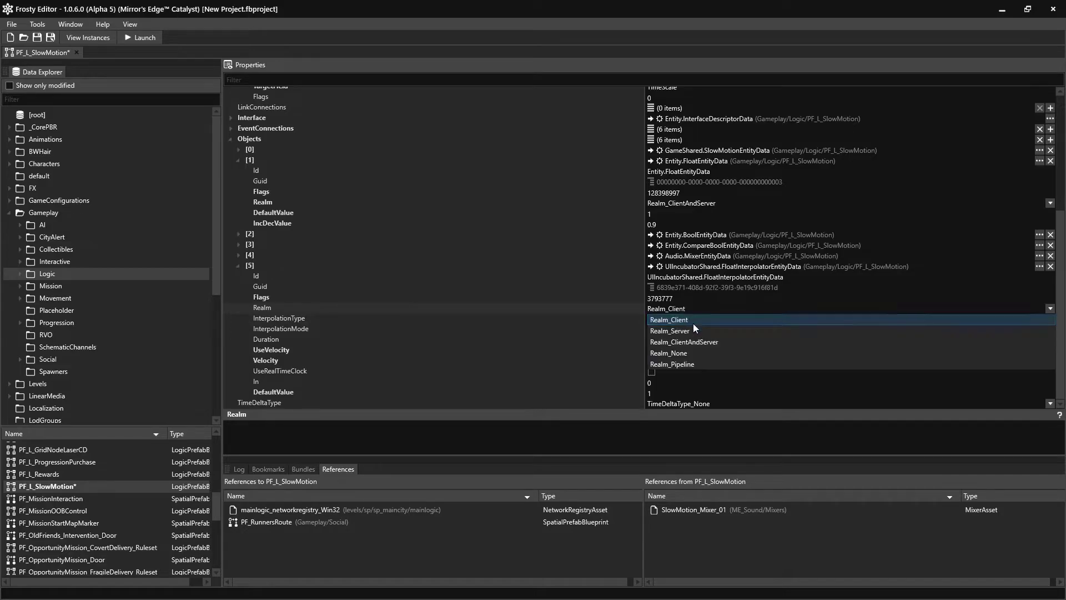
left_click(693, 327)
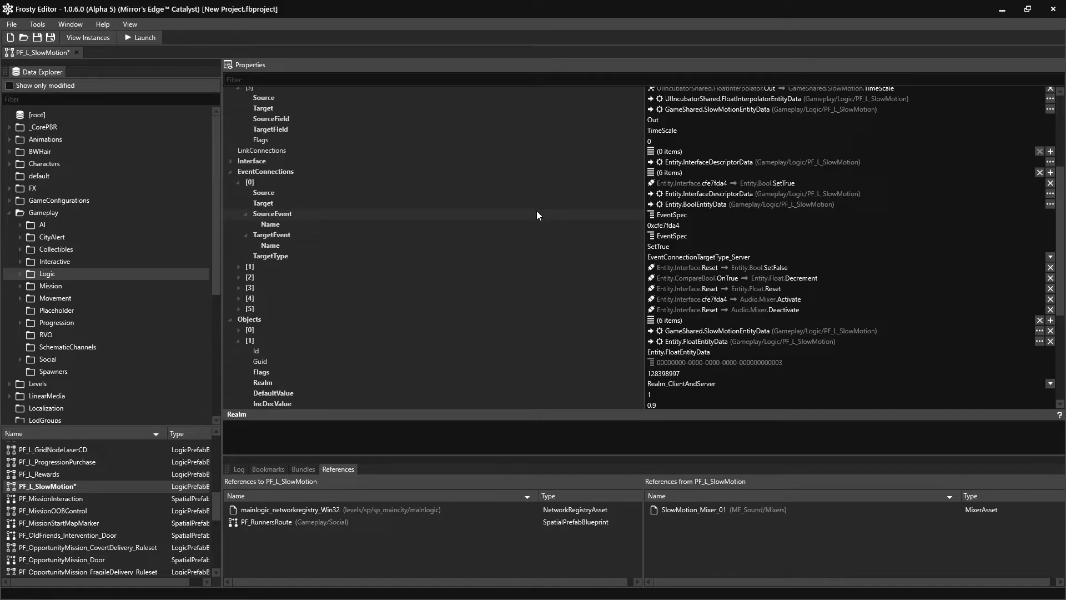
key("alt+Tab")
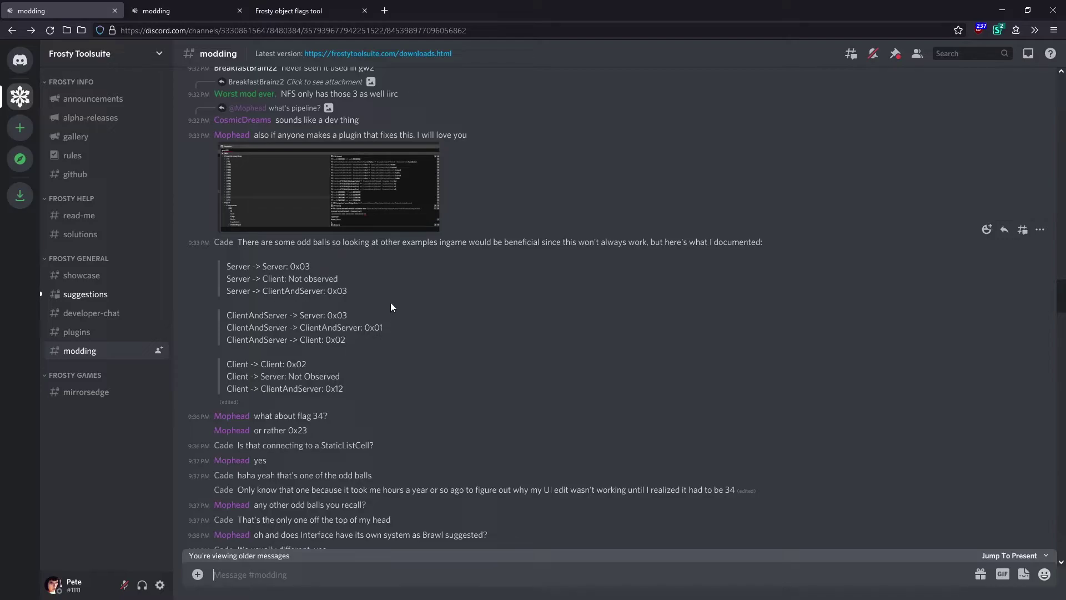
Read the Discord notes on Server, Client and ClientAndServer flags, highlighting the 0x03 value
left_click_drag(245, 246, 431, 361)
left_click(431, 361)
left_click_drag(290, 266, 311, 266)
left_click(383, 274)
left_click_drag(252, 243, 352, 246)
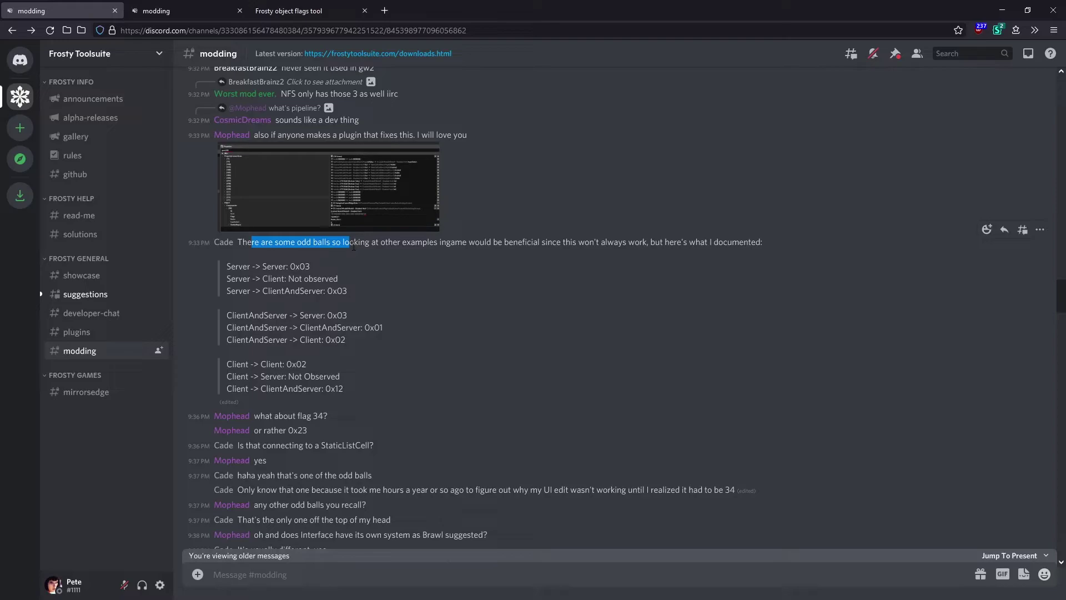
left_click(434, 280)
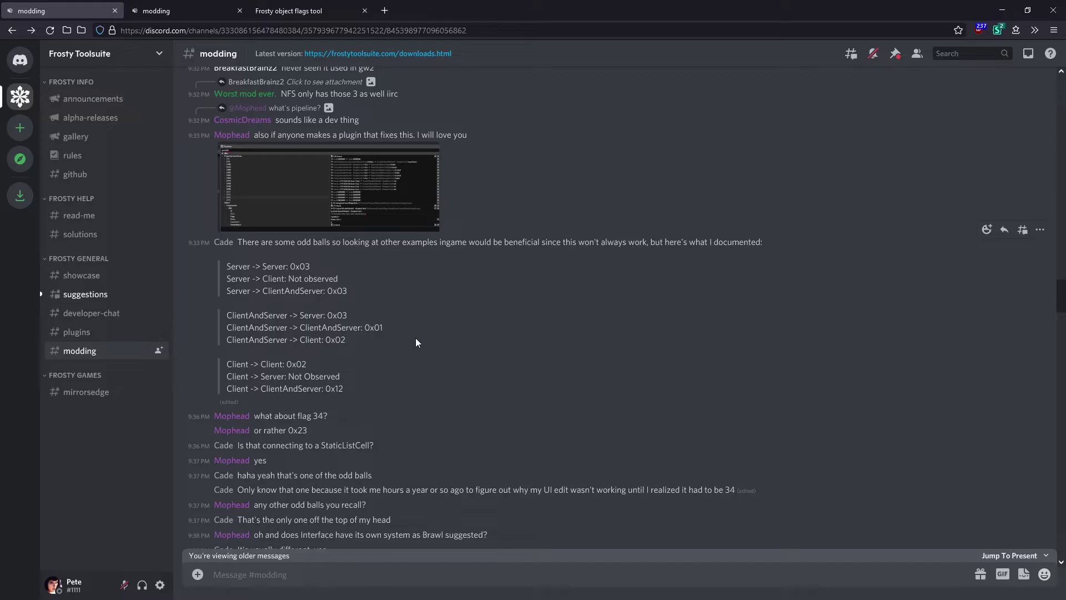
key("alt+Tab")
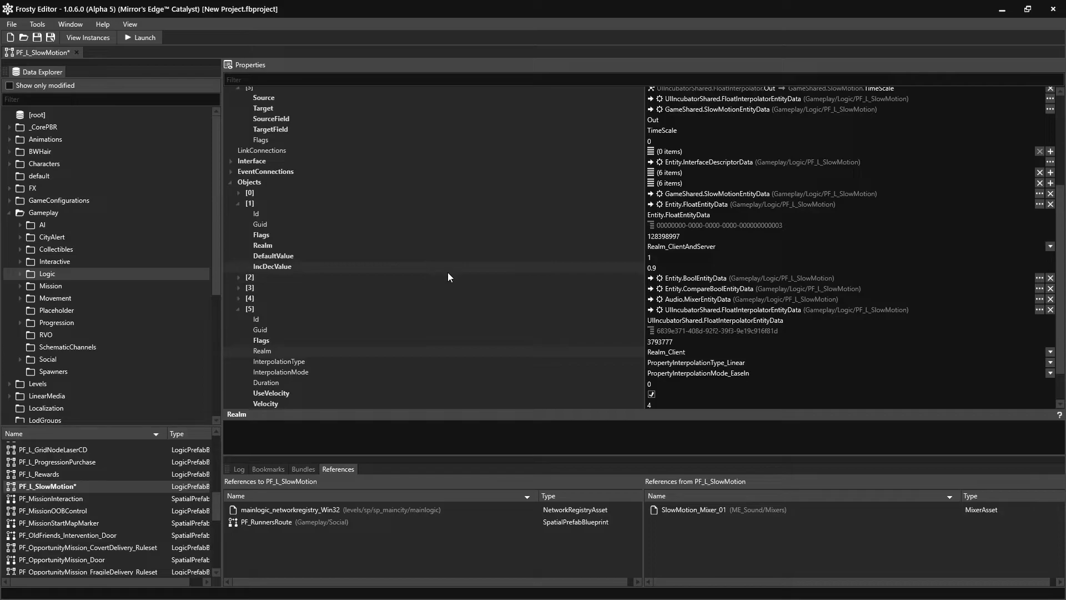
Set property connection [3]'s Flags to 2
scroll(552, 281, "up", 5)
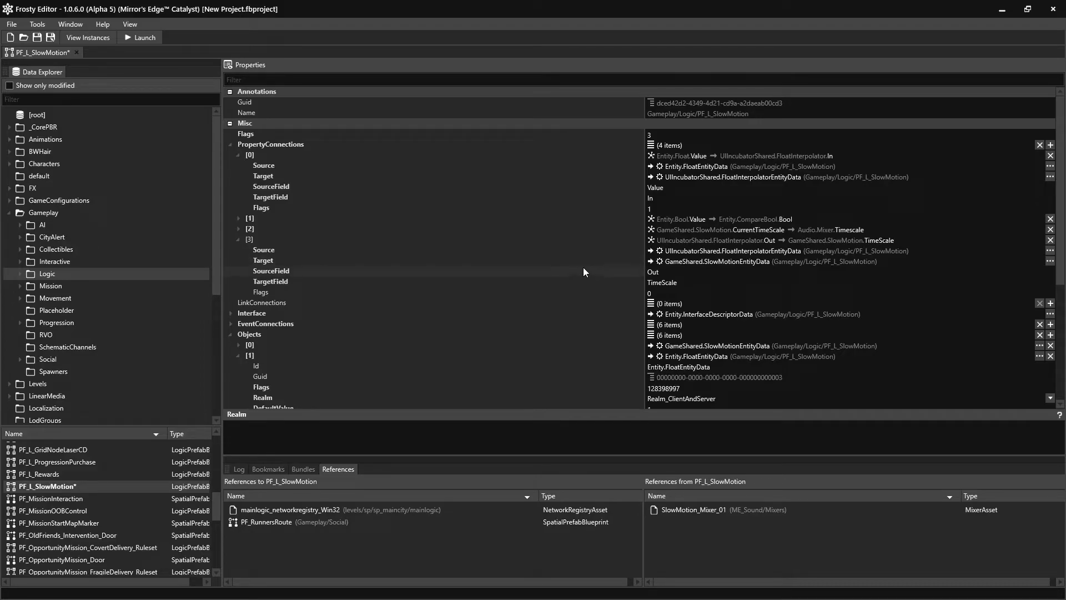
scroll(583, 270, "down", 1)
left_click(652, 257)
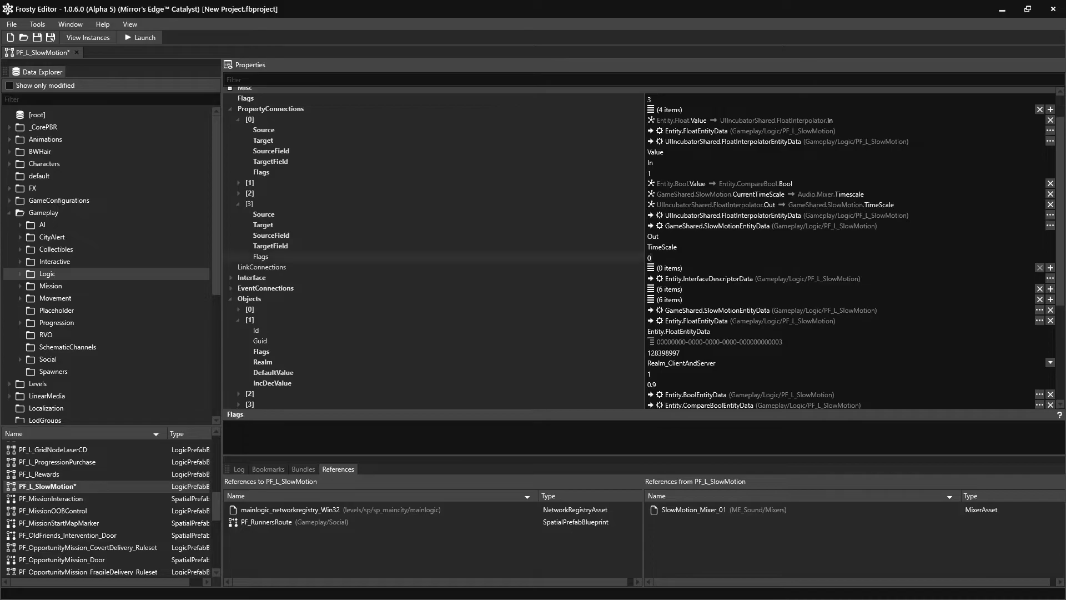
type("2")
Inspect the Flags values of objects [5] and [1], then check Discord's DataBusPeer flag list
scroll(476, 223, "down", 5)
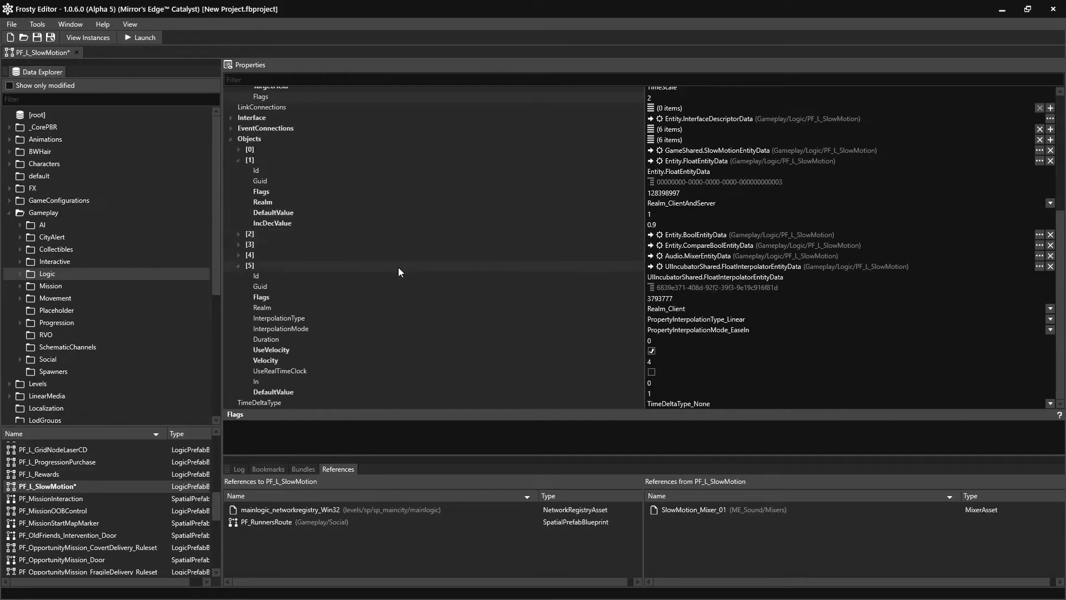
left_click(417, 298)
scroll(594, 275, "up", 3)
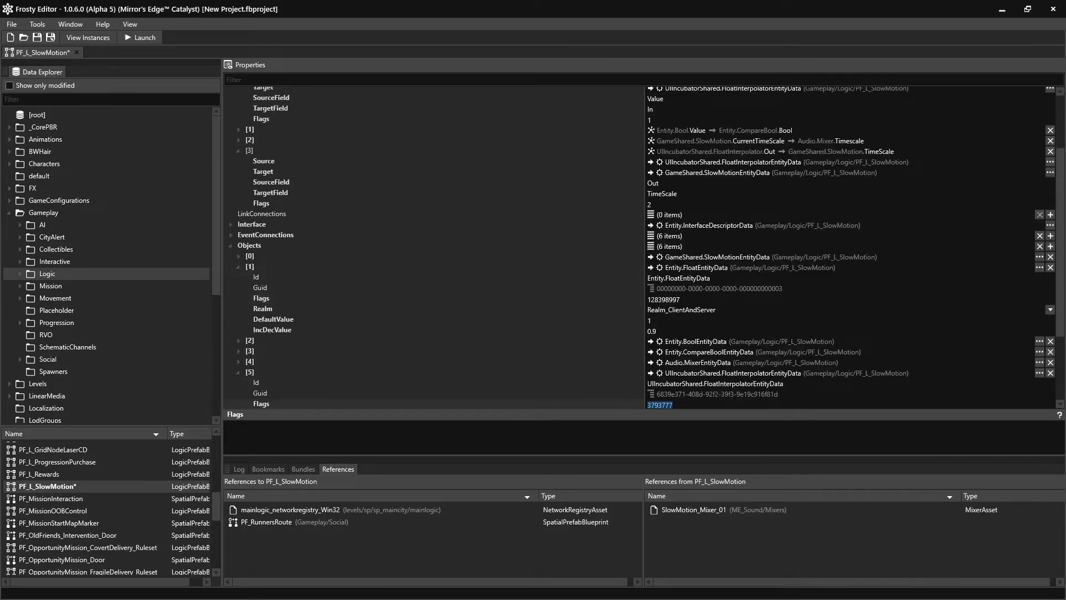
left_click(562, 299)
key("ctrl+c")
scroll(617, 300, "down", 2)
key("alt+Tab")
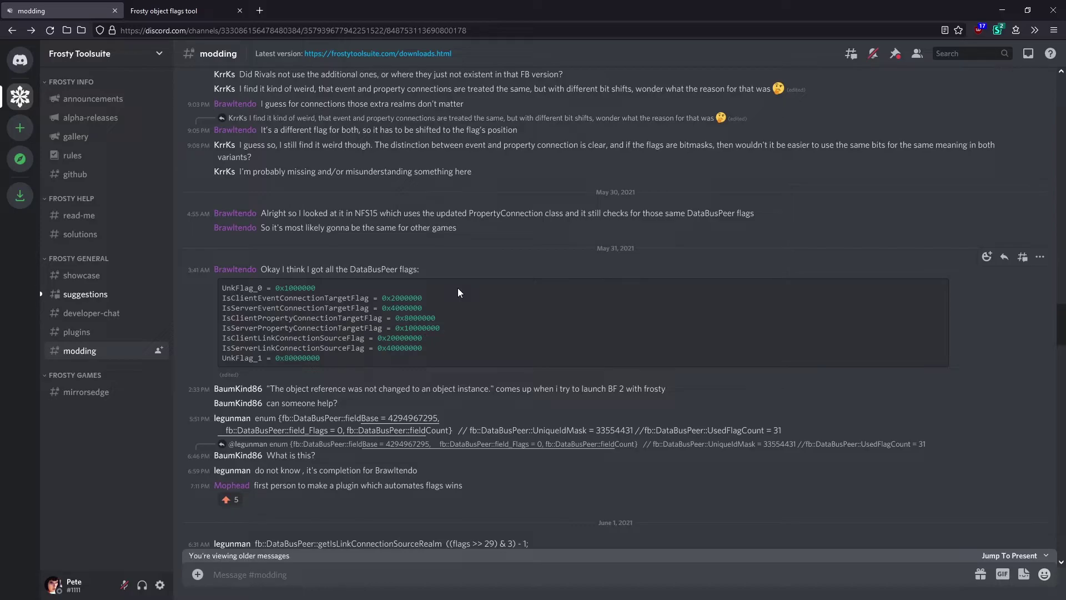
Pick out the FloatInterpolator object's Flags value 3793777 in Frosty Editor
key("alt+Tab")
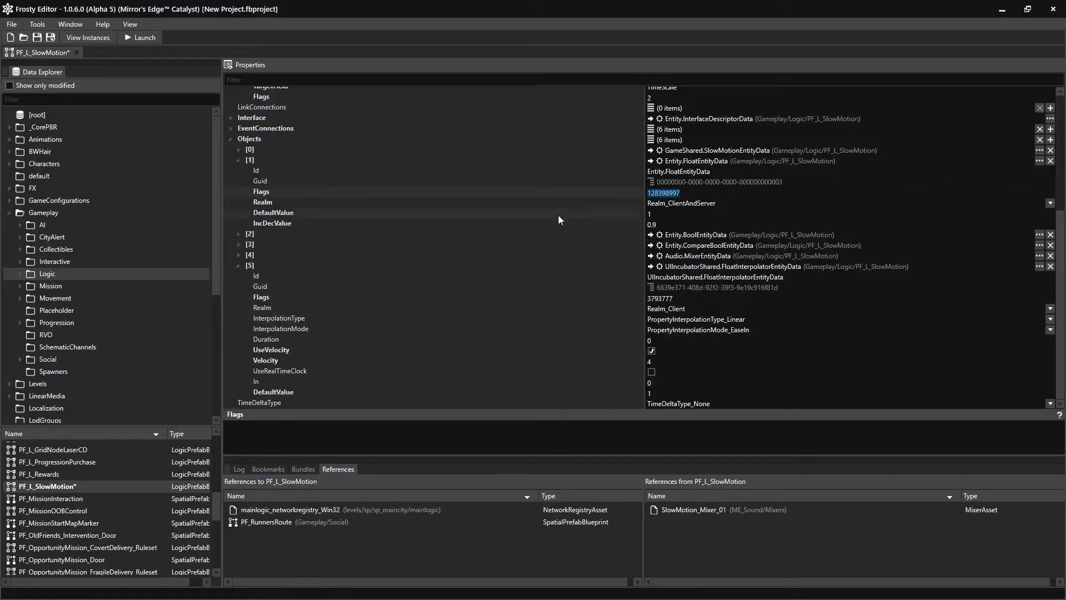
left_click(680, 298)
key("alt+Tab")
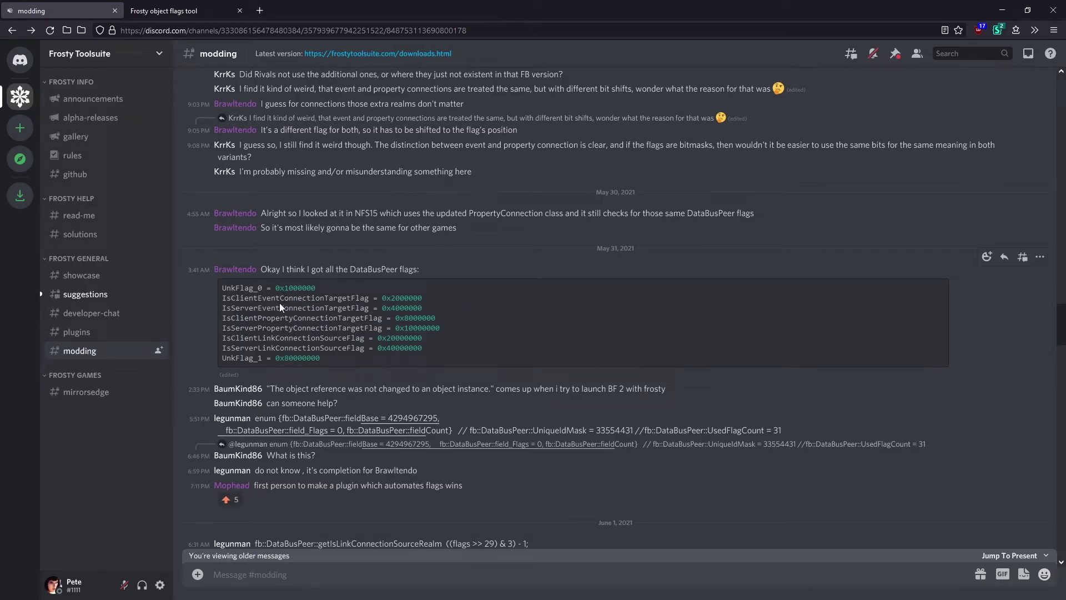
Find UnkFlag_0, UnkFlag_1, server event and client property target flags in the DataBusPeer list, then close Discord
double_click(242, 288)
double_click(243, 358)
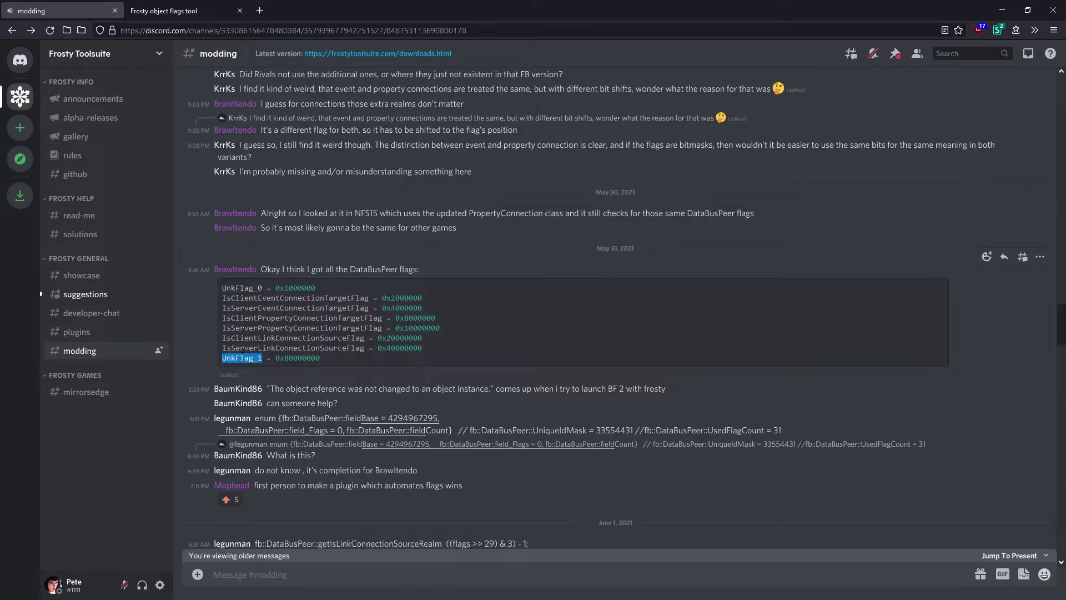
double_click(296, 308)
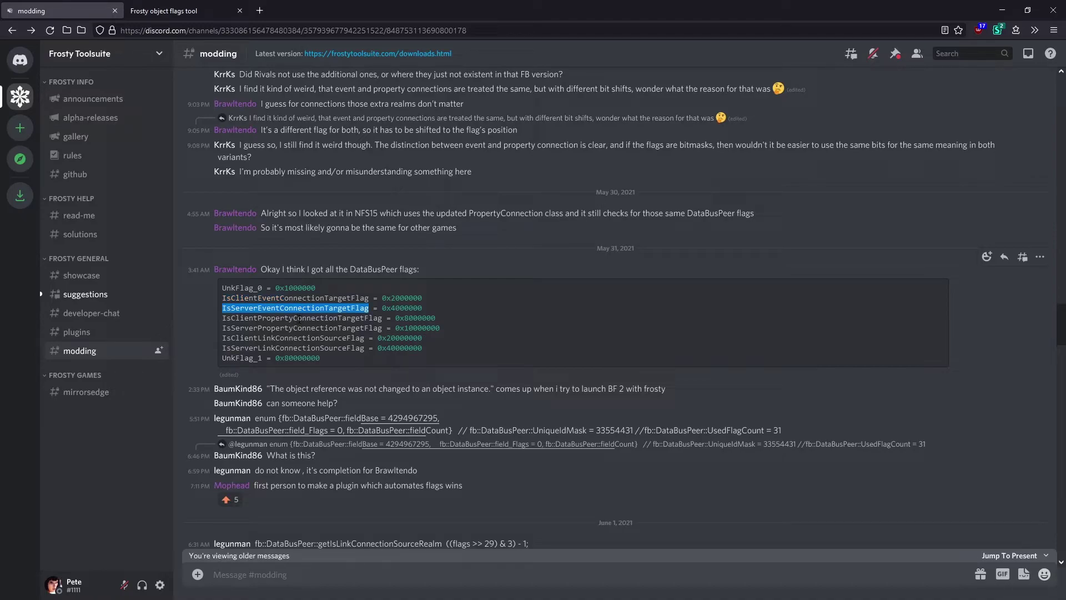
left_click(300, 318)
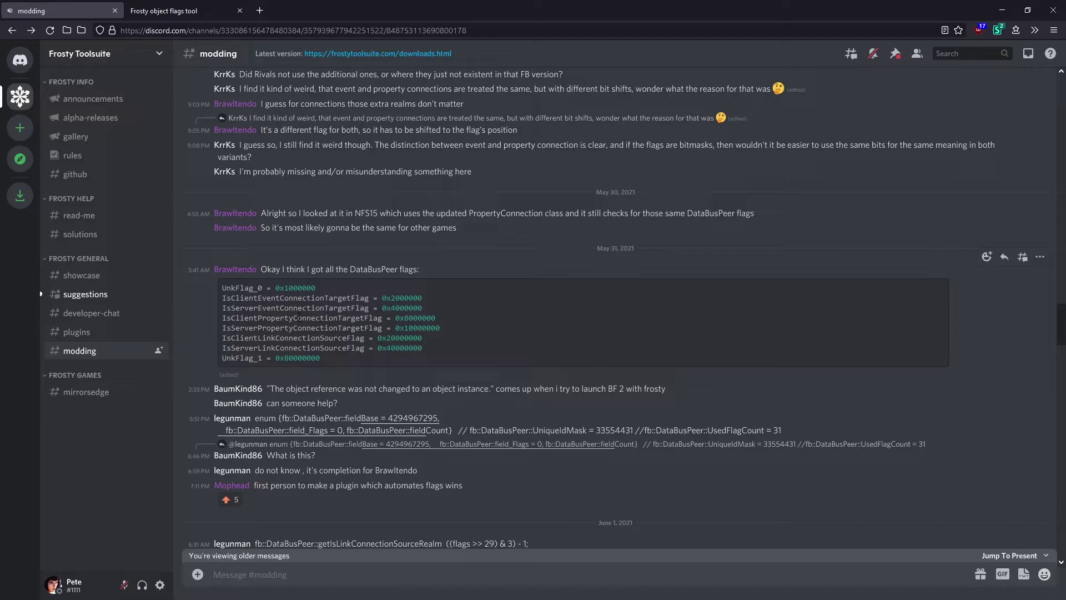
double_click(272, 319)
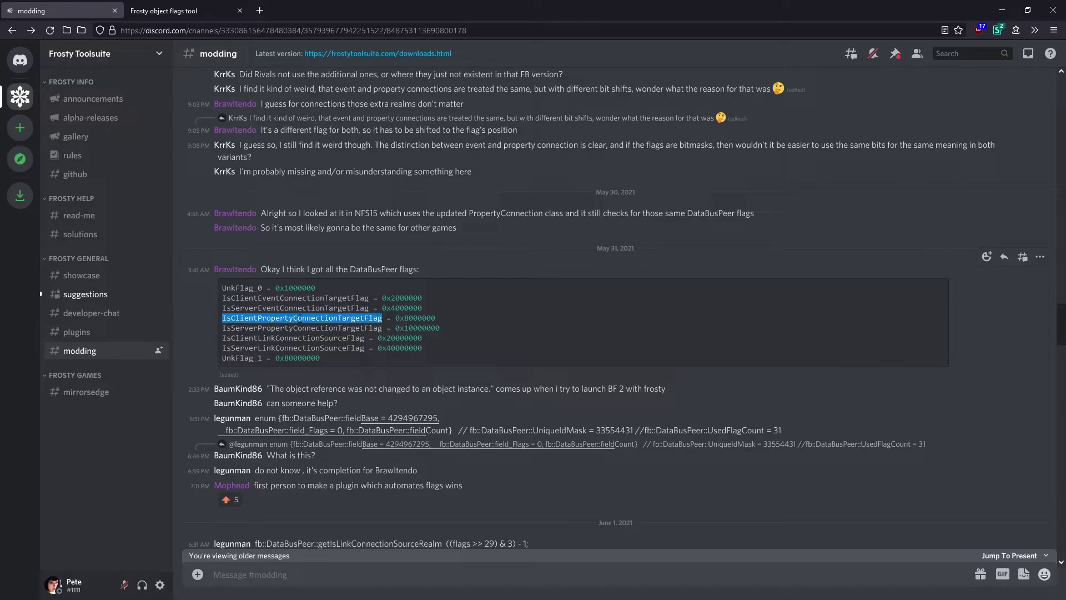
key("ctrl+w")
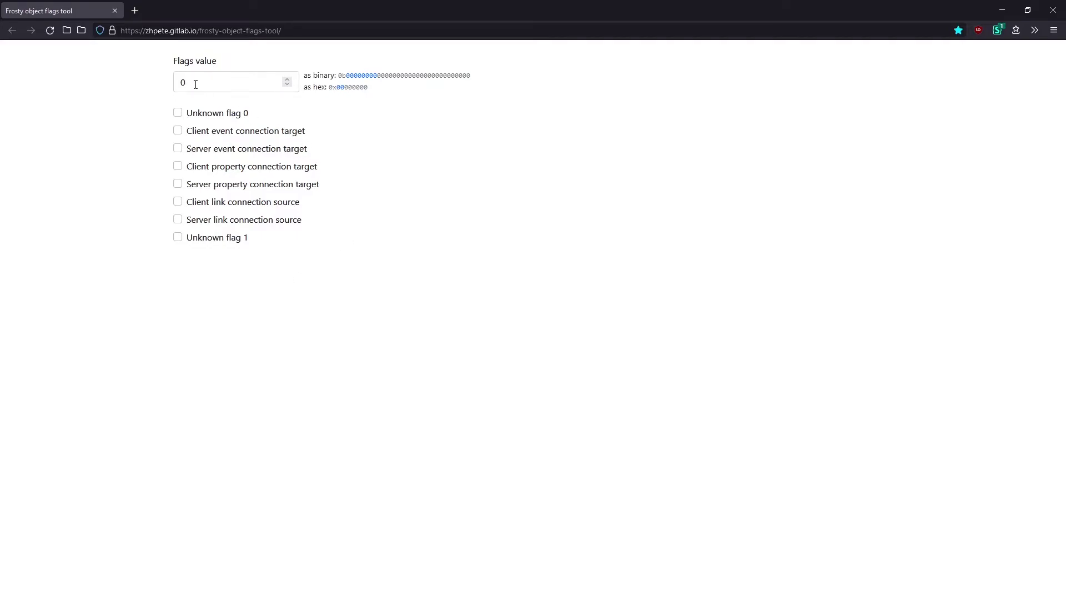
Decode the FloatInterpolator's Flags 3793777 in the Frosty object flags tool
left_click_drag(194, 82, 157, 80)
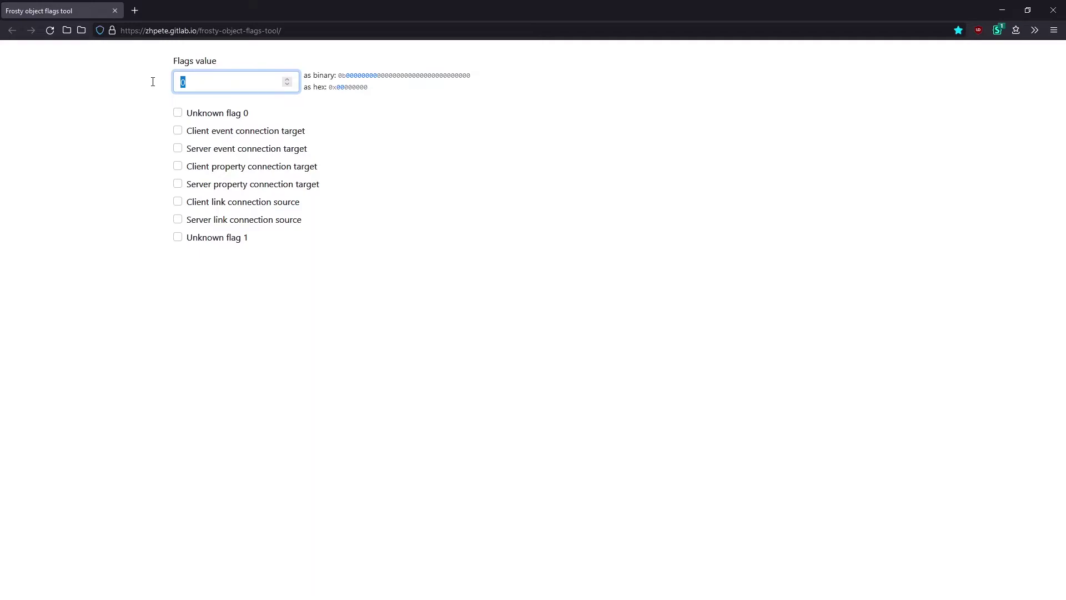
key("alt+Tab")
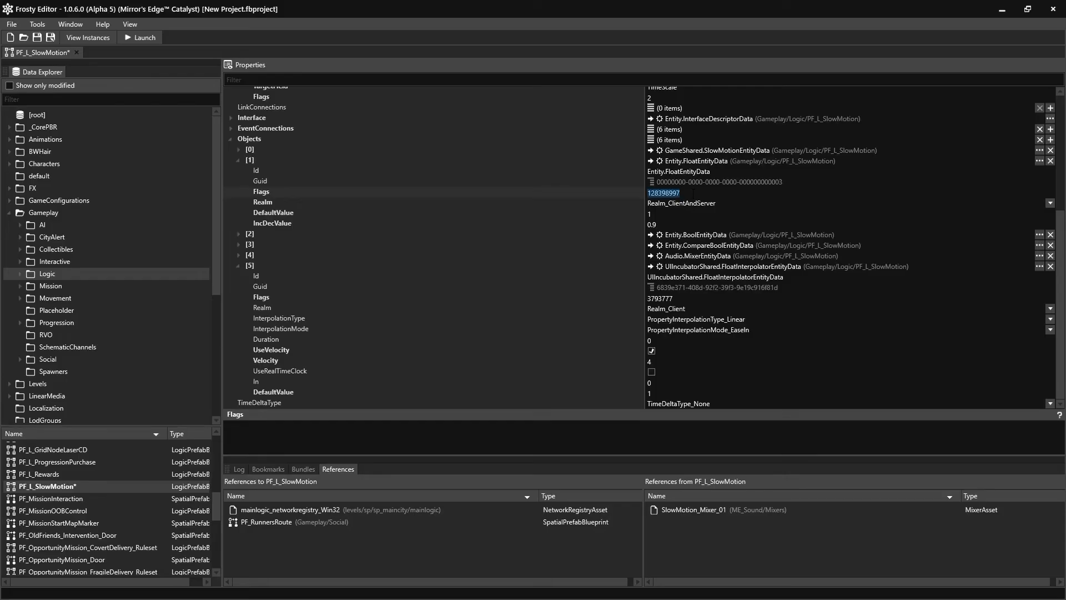
key("alt+Tab")
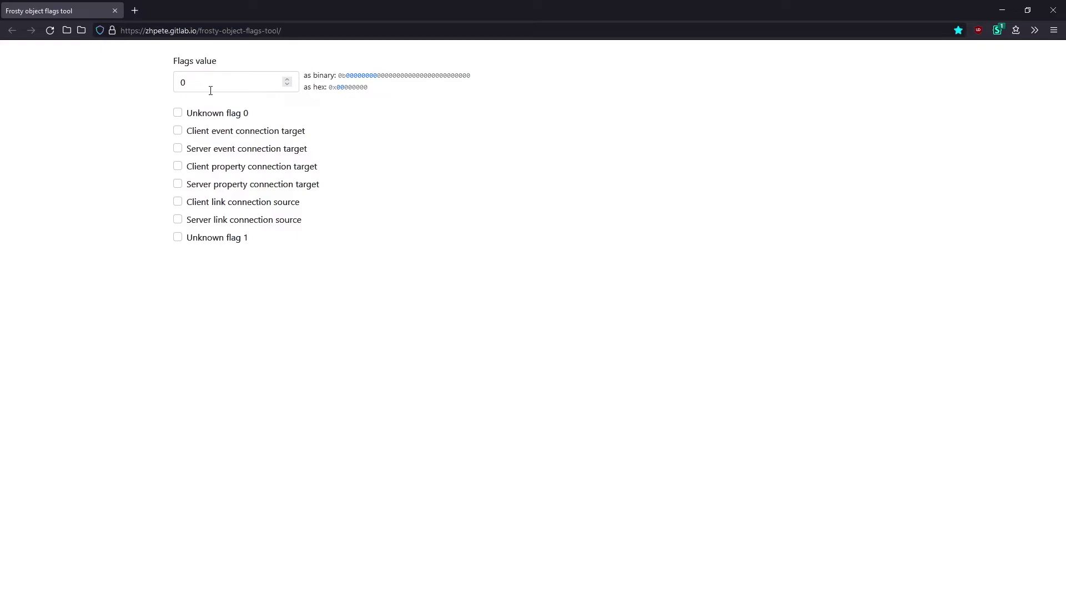
left_click(220, 88)
key("ctrl+a")
key("ctrl+v")
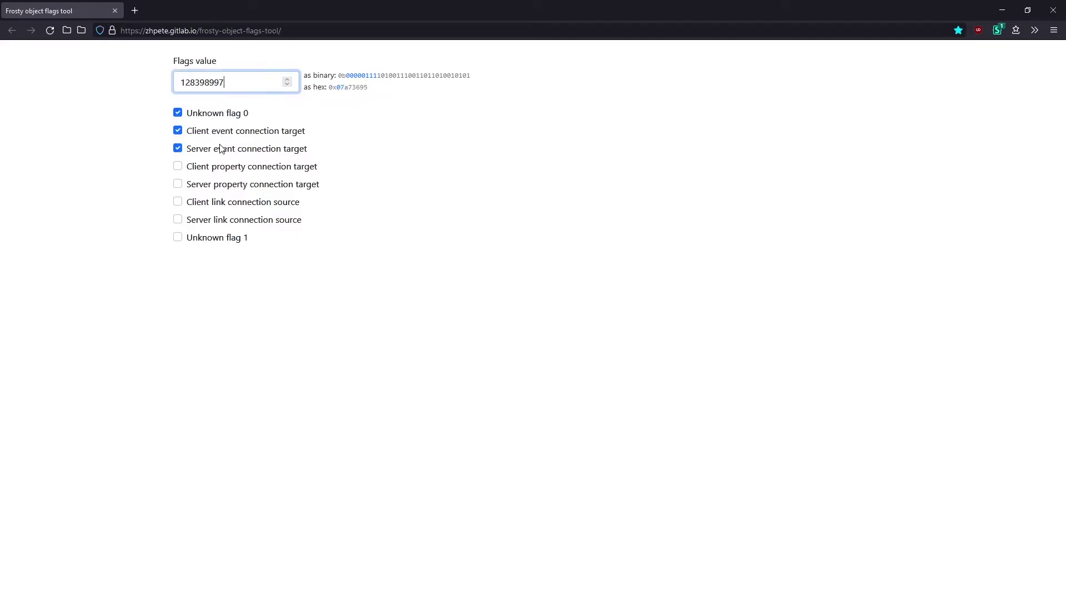
key("alt+Tab")
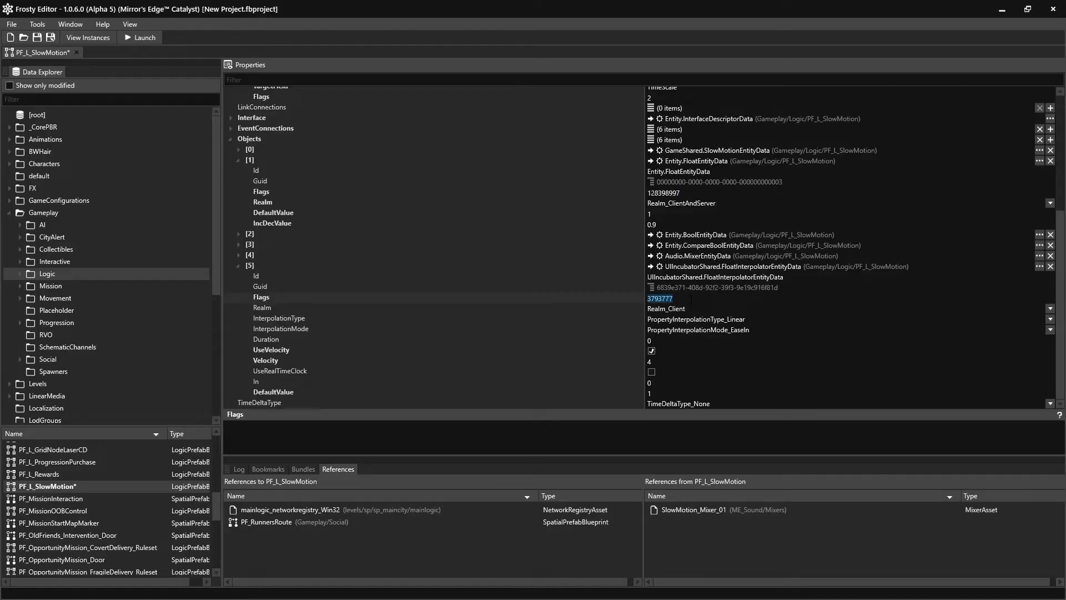
key("ctrl+c")
key("alt+Tab")
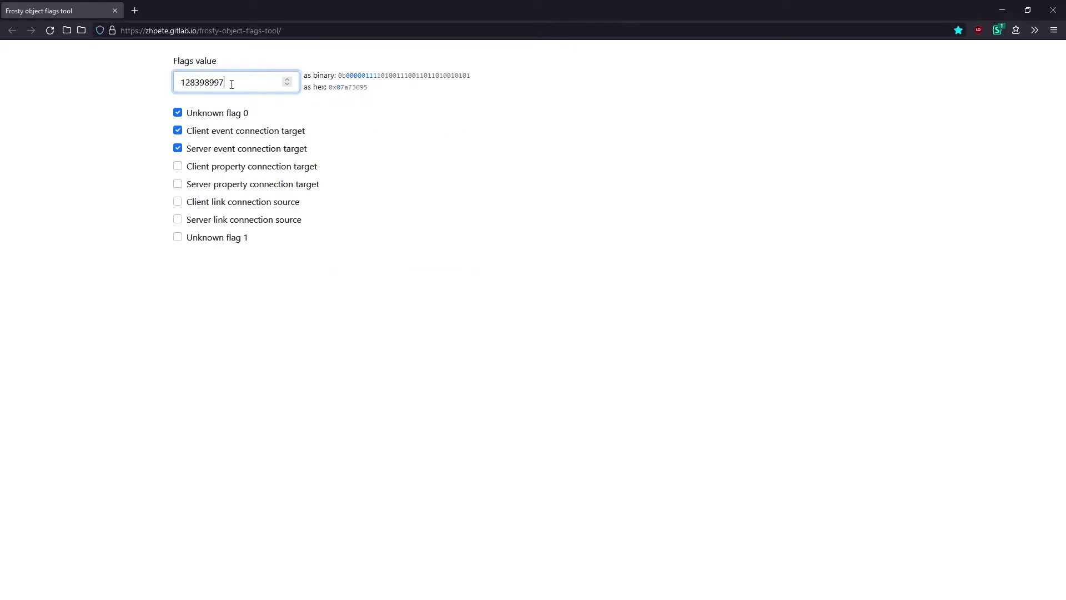
key("ctrl+a")
key("ctrl+v")
Add the Client property connection target flag and set object [5]'s Flags to 138011505
left_click_drag(377, 75, 476, 77)
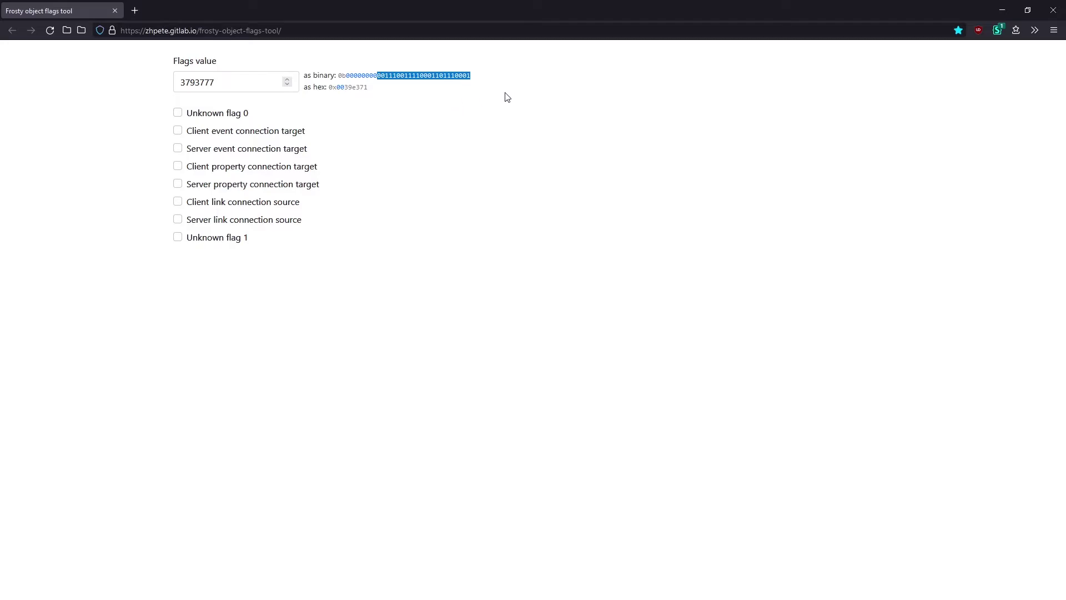
left_click(457, 99)
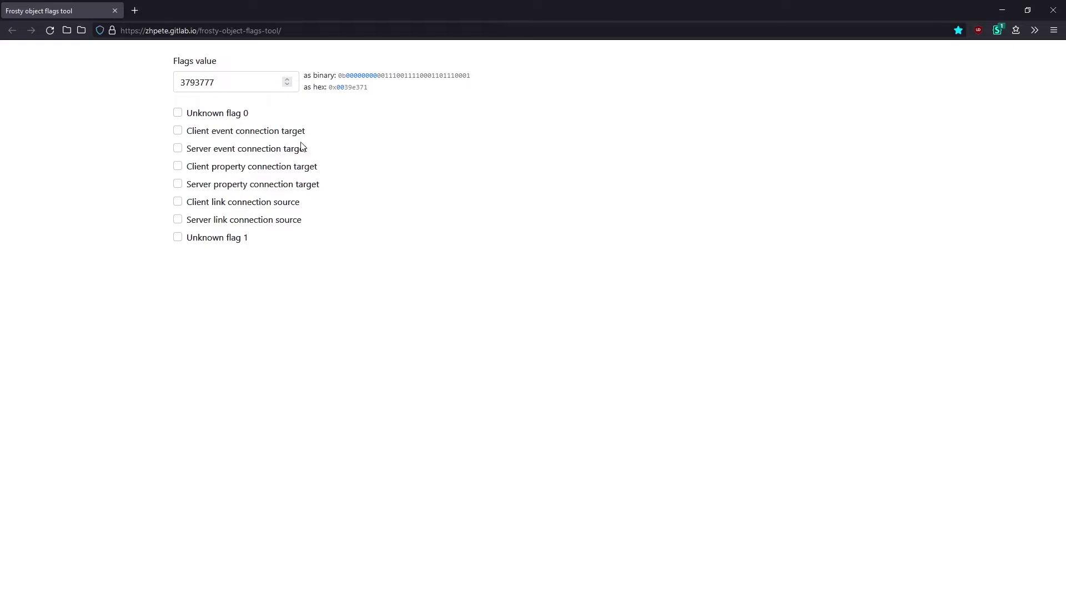
left_click(234, 170)
left_click_drag(361, 76, 366, 76)
left_click(422, 101)
left_click(243, 81)
double_click(242, 81)
key("ctrl+c")
key("alt+Tab")
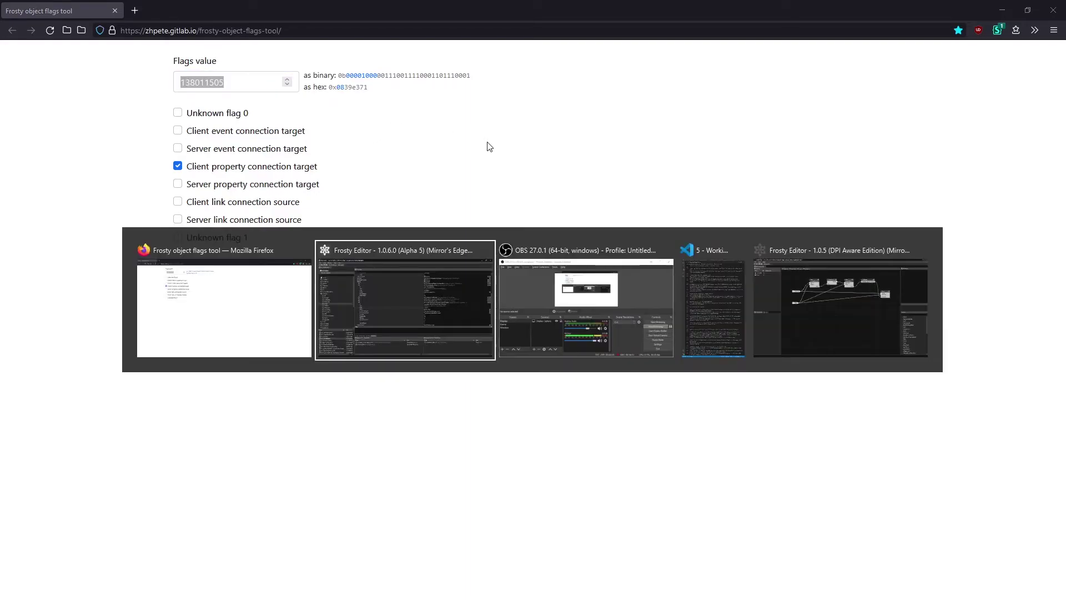
key("ctrl+v")
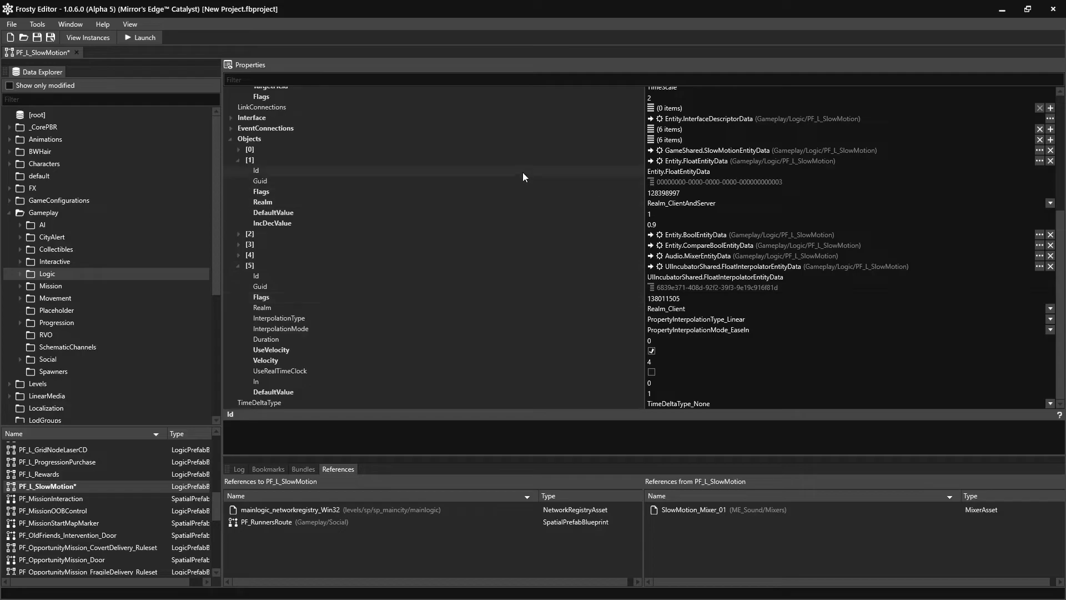
Expand SlowMotion object [0] and decode its Flags 428201597 in the flags tool
left_click(239, 149)
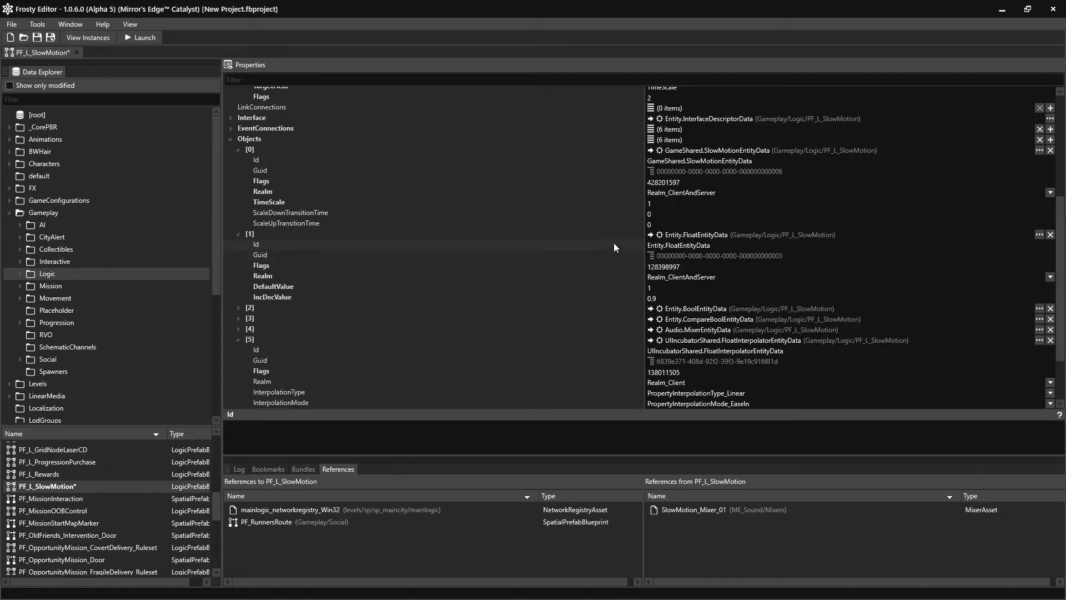
key("alt+Tab")
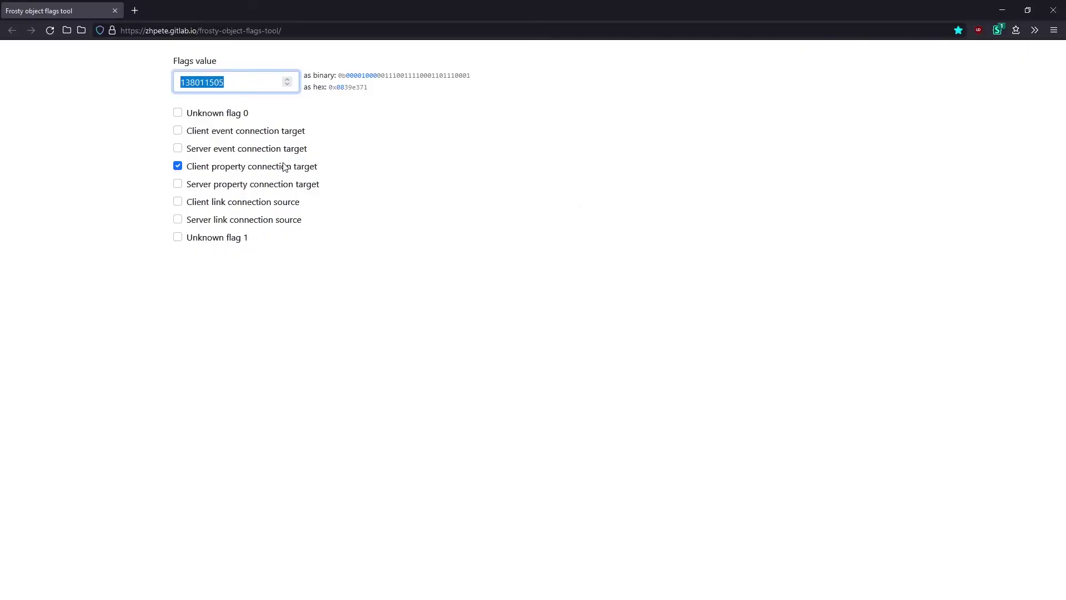
key("alt+Tab")
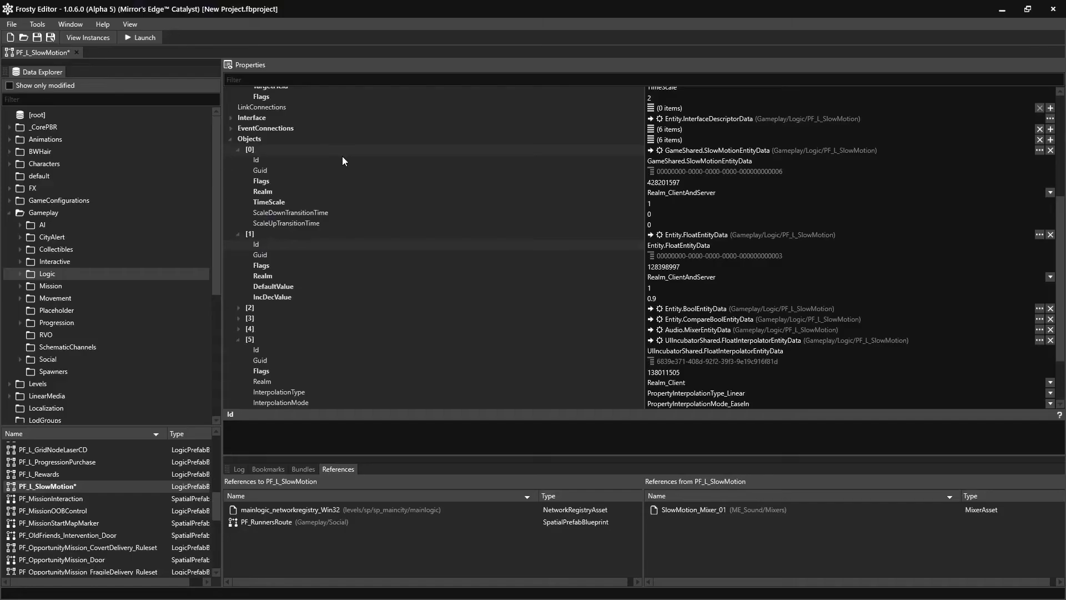
key("ctrl+a")
key("ctrl+c")
key("alt+Tab")
key("ctrl+v")
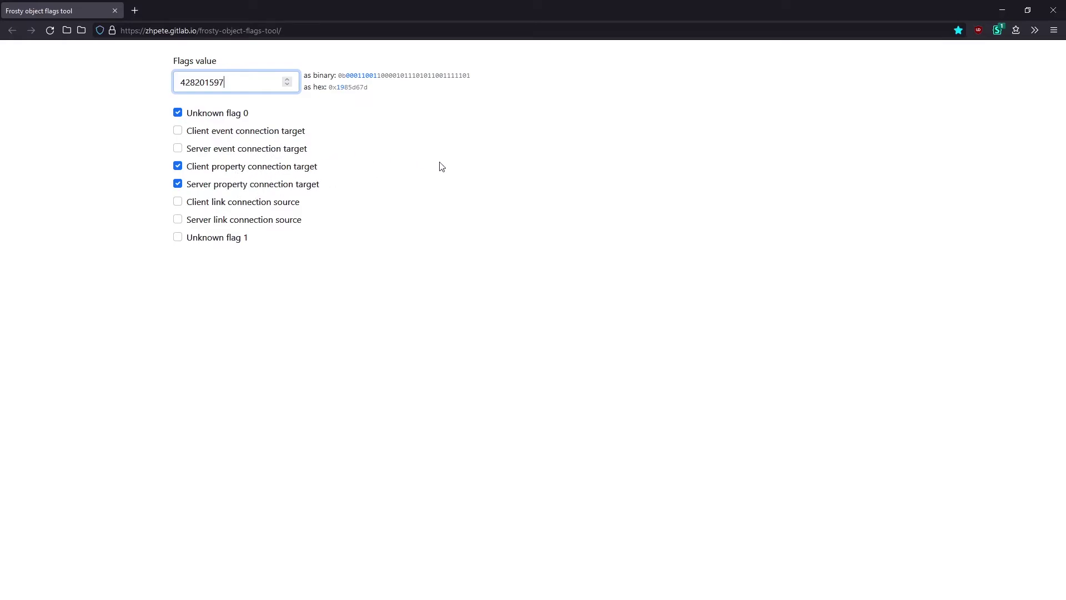
key("alt+Tab")
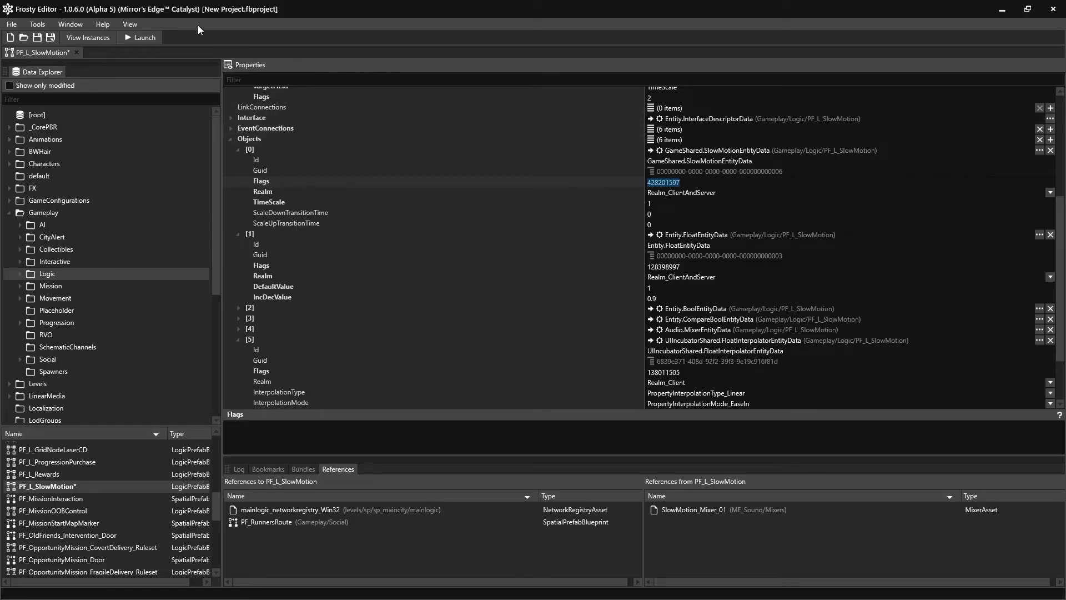
Launch the modded game and run forward onto the time-trial finish target
left_click(145, 37)
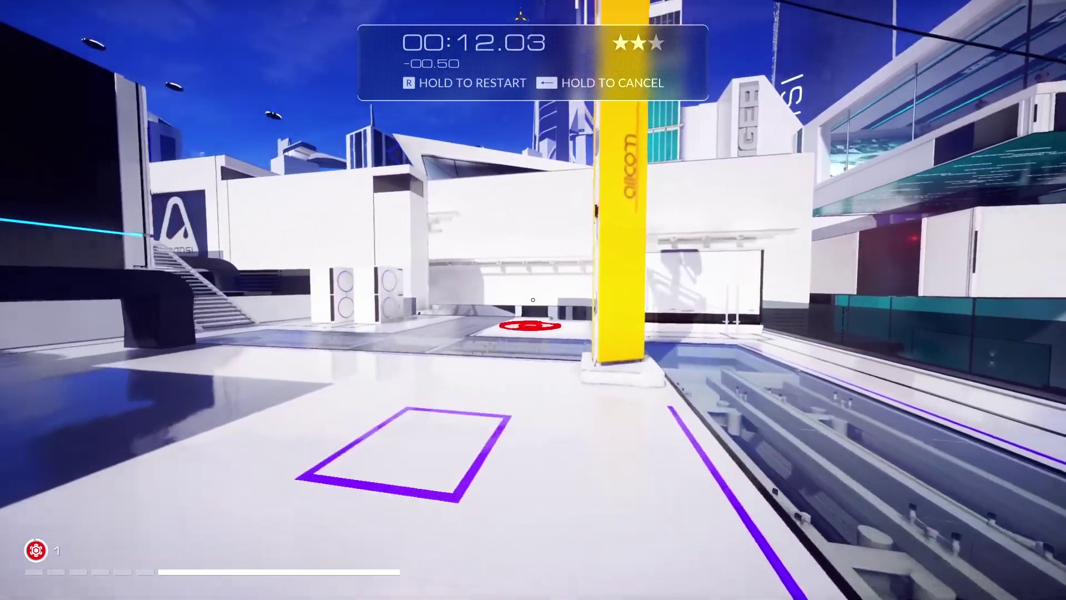
key("w")
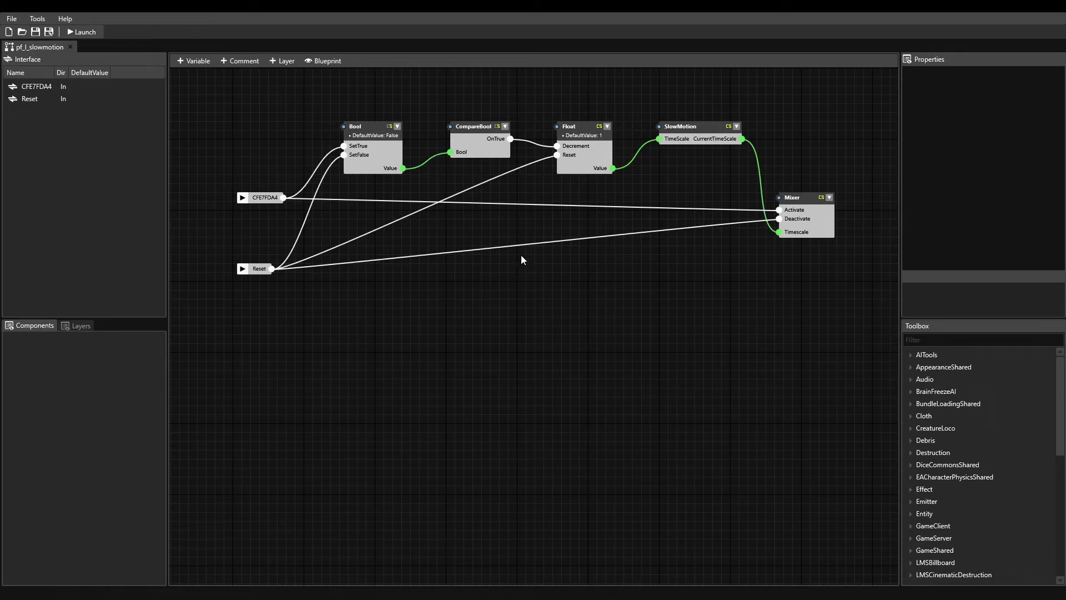
Add a FloatInterpolator node, wiring Float Value into its In and its Out into SlowMotion TimeScale
left_click(947, 339)
type("Floatint")
left_click_drag(966, 368, 646, 264)
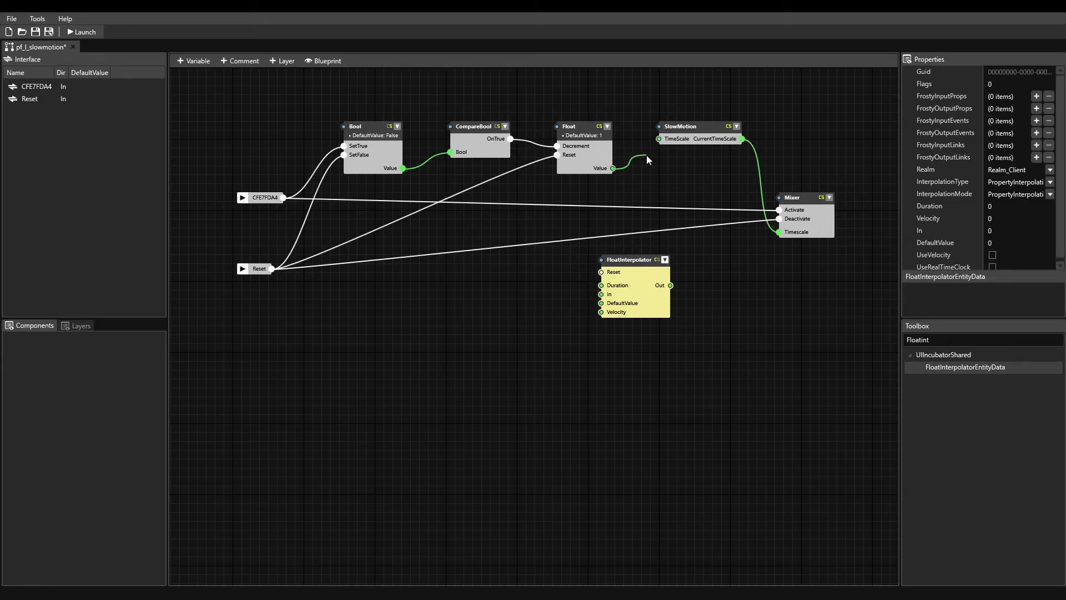
left_click_drag(646, 154, 601, 294)
left_click_drag(671, 285, 659, 139)
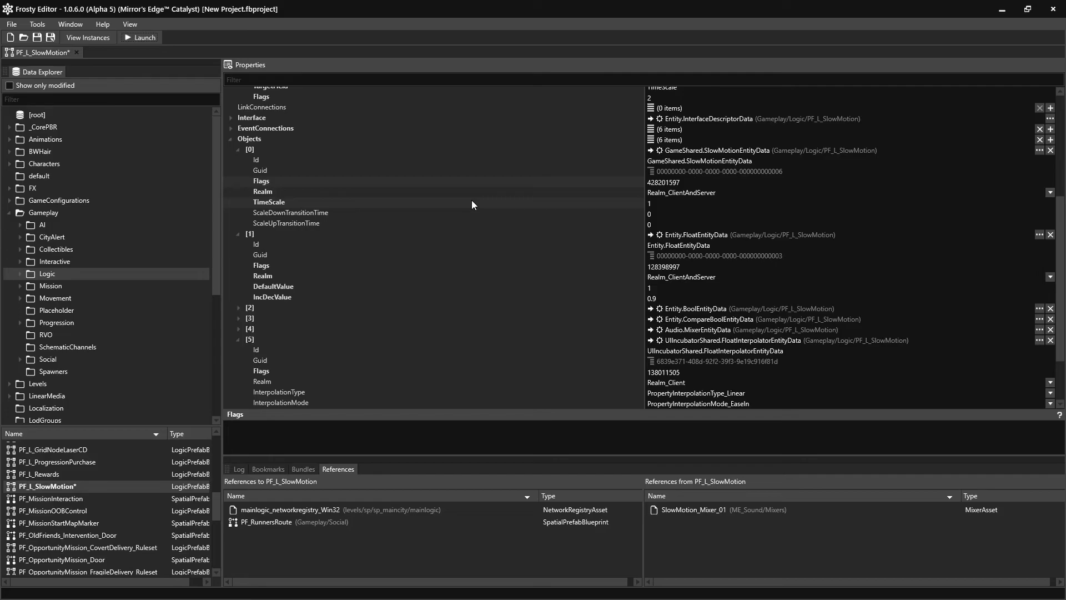
scroll(475, 208, "up", 6)
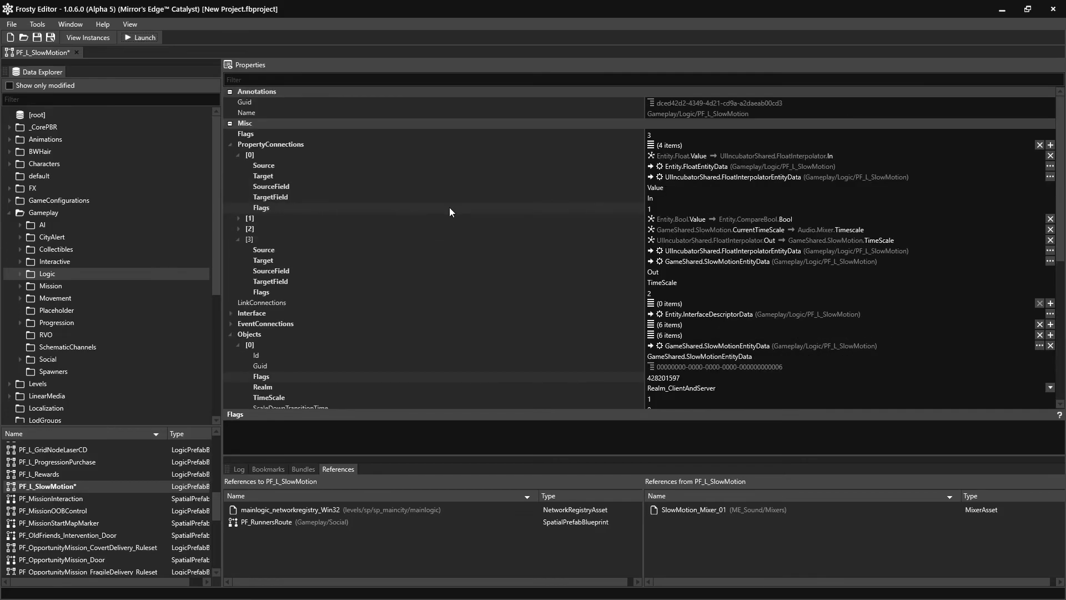
left_click(572, 198)
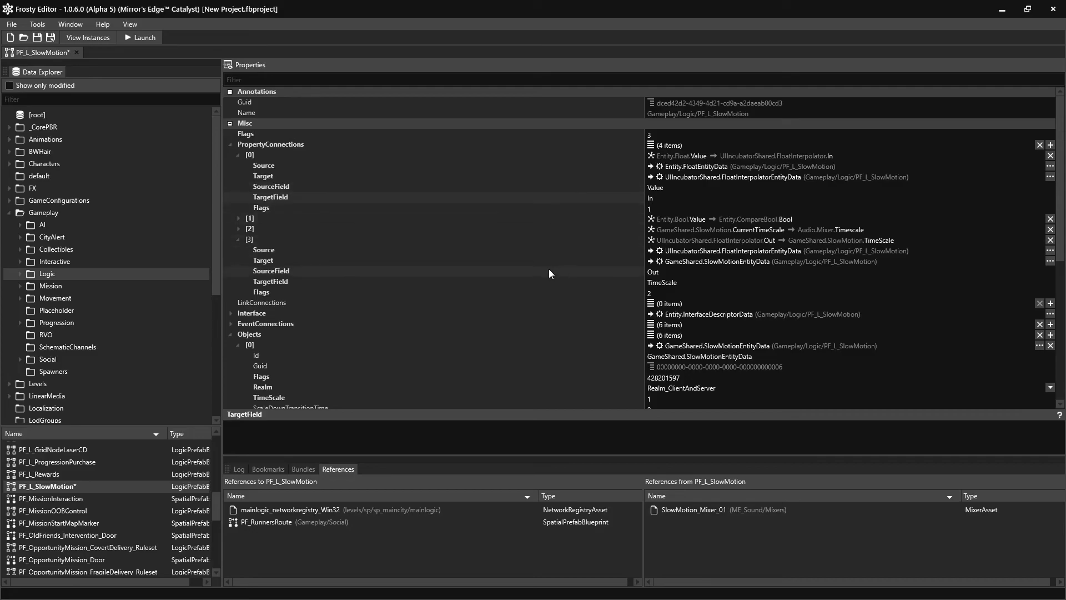